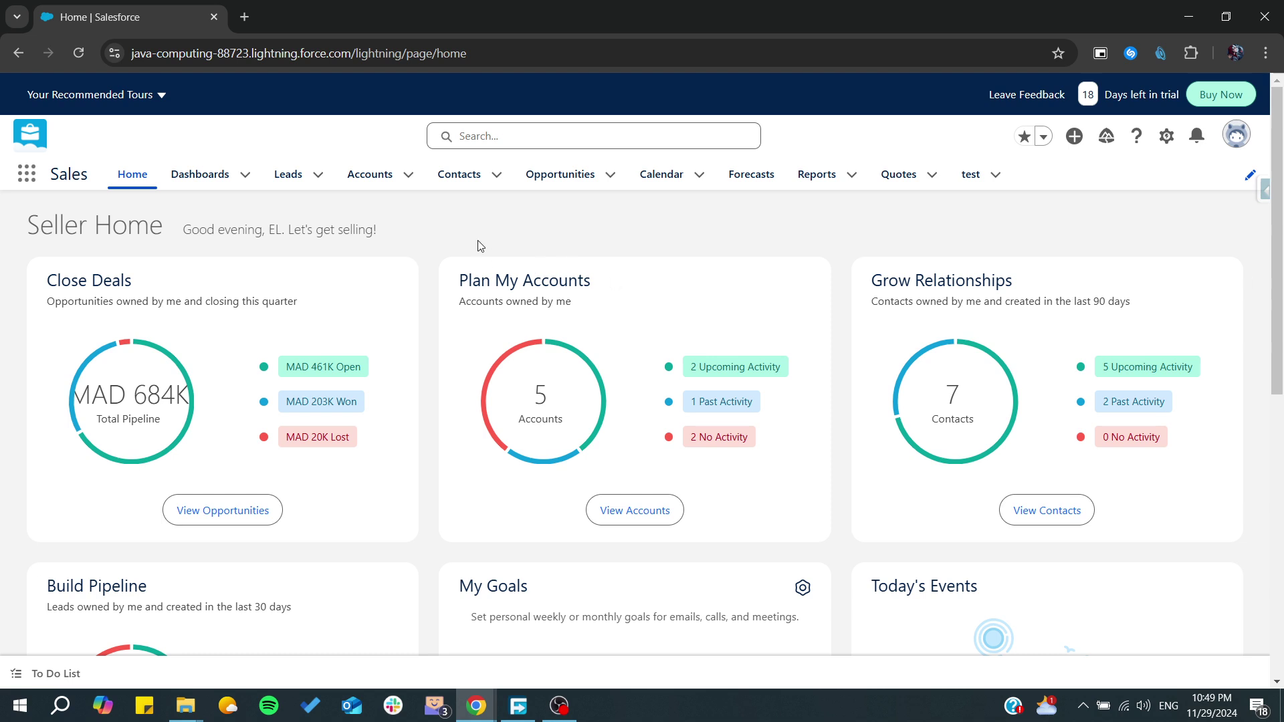
- Open the AppExchange website from the full App Launcher list, confirming the visit
click(27, 174)
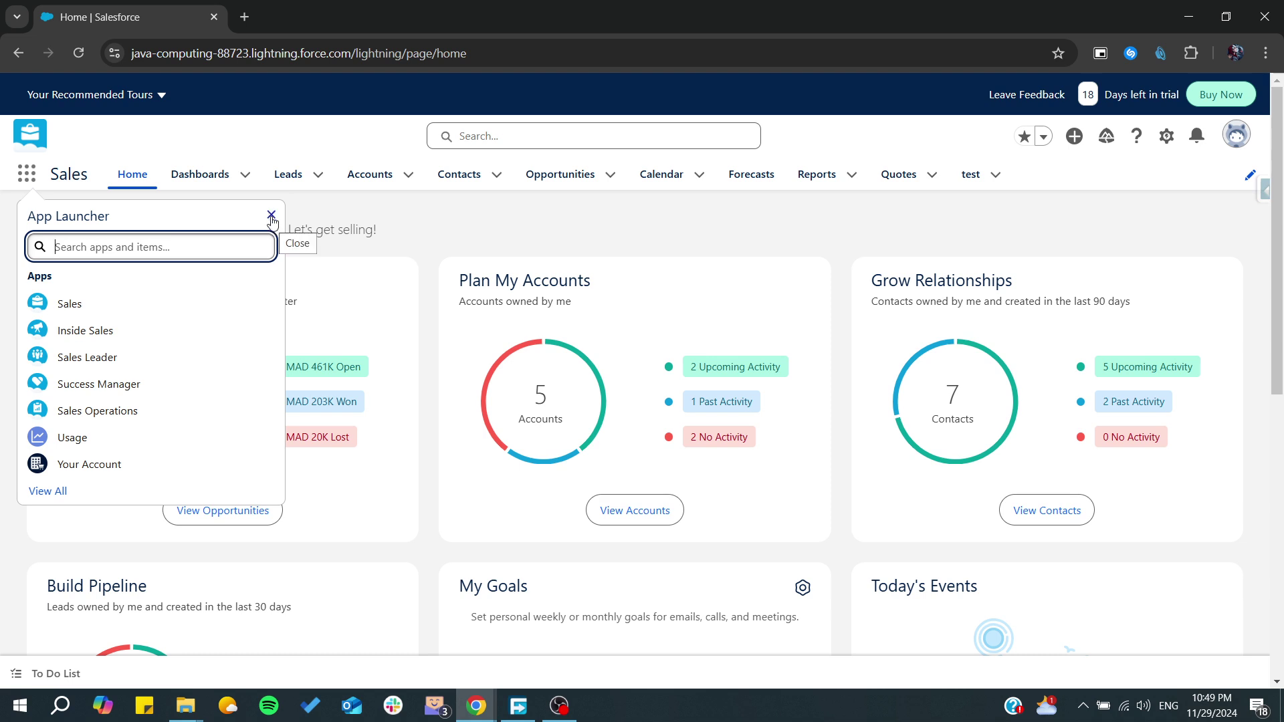
click(270, 217)
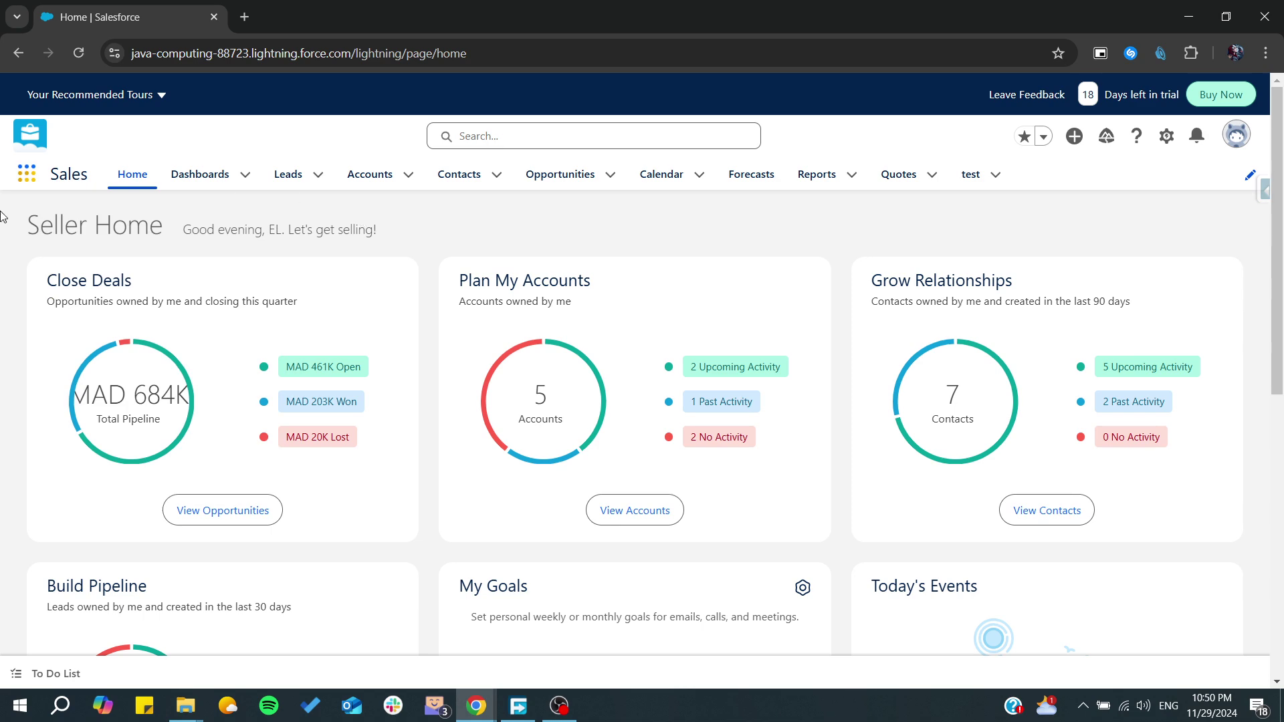
click(27, 174)
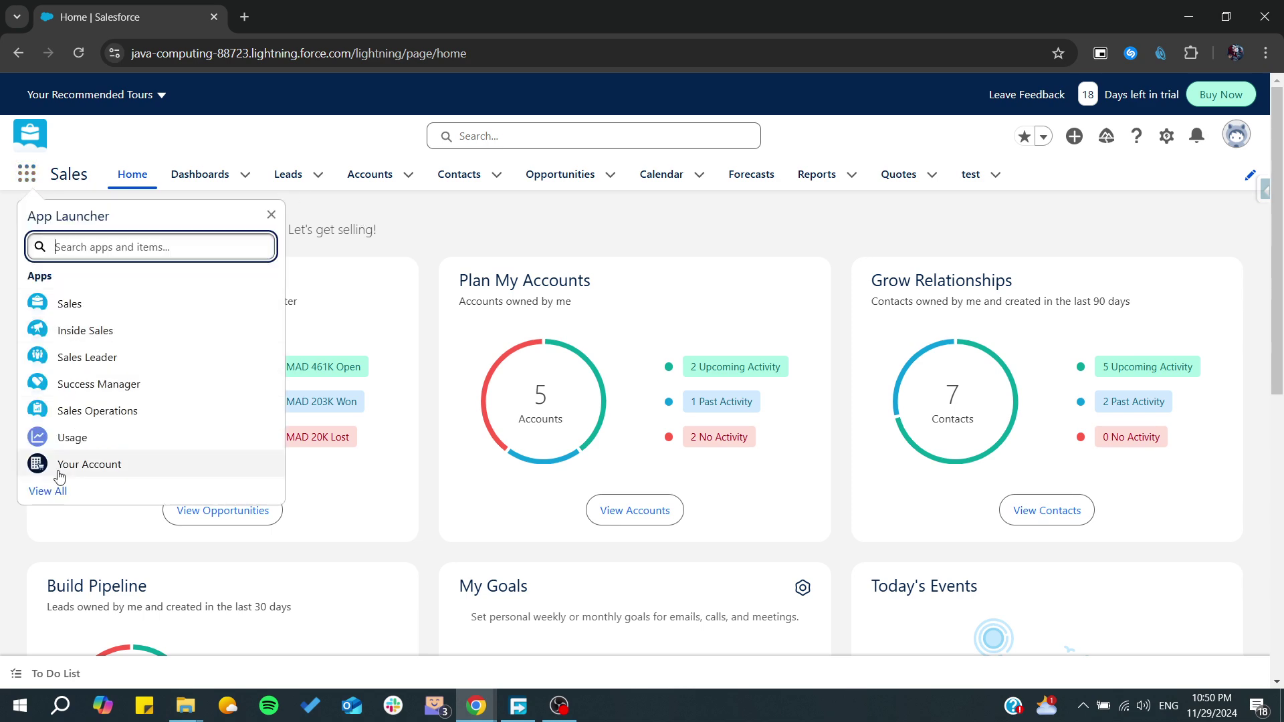
click(50, 491)
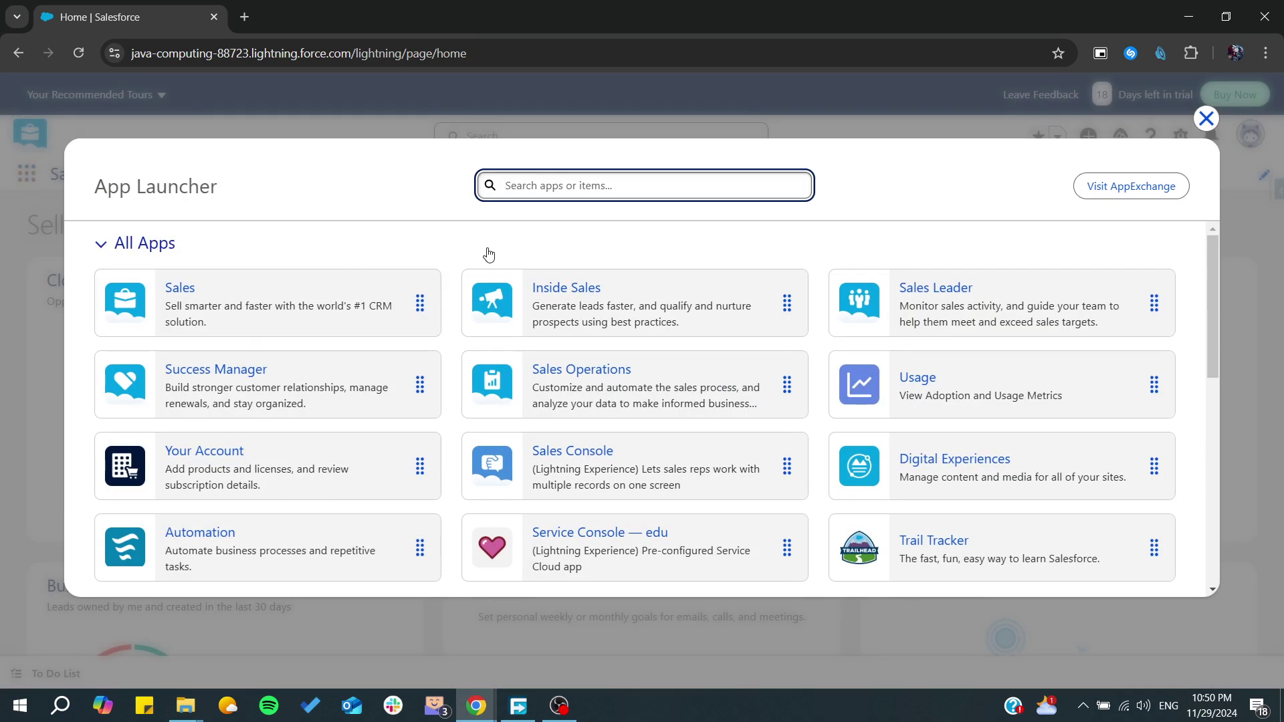
scroll(489, 254, down, 5)
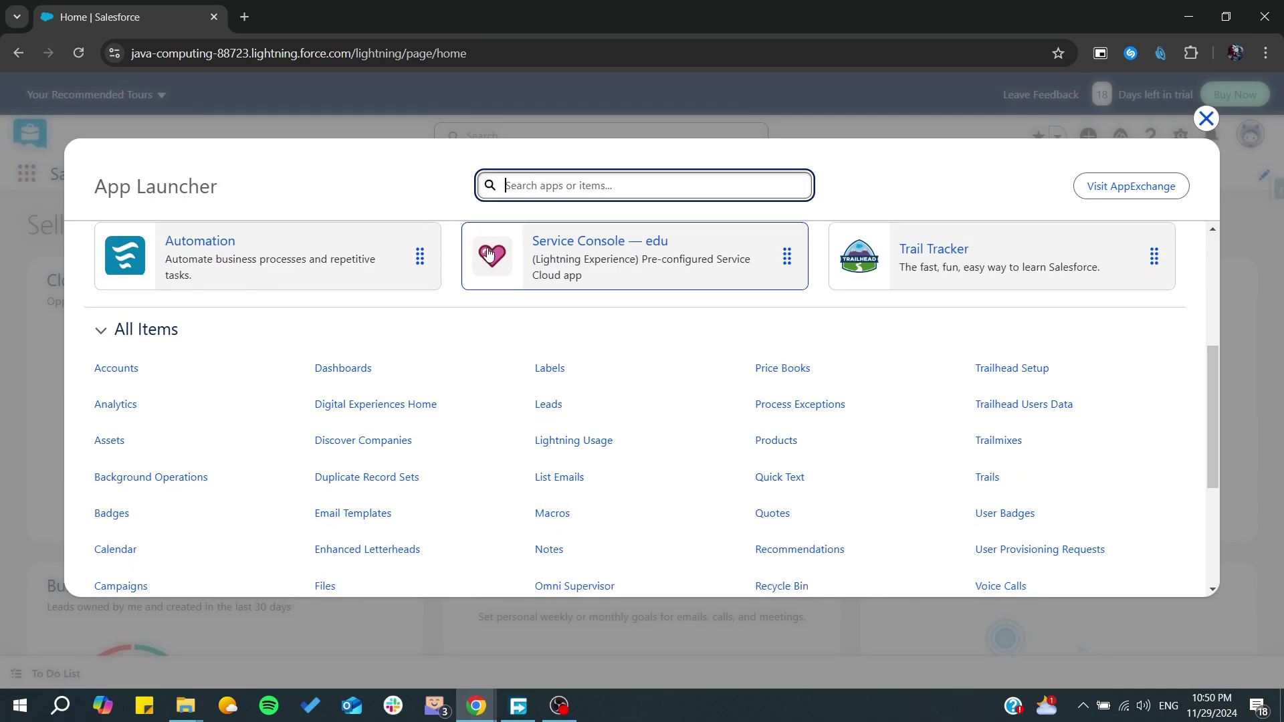
scroll(489, 255, up, 5)
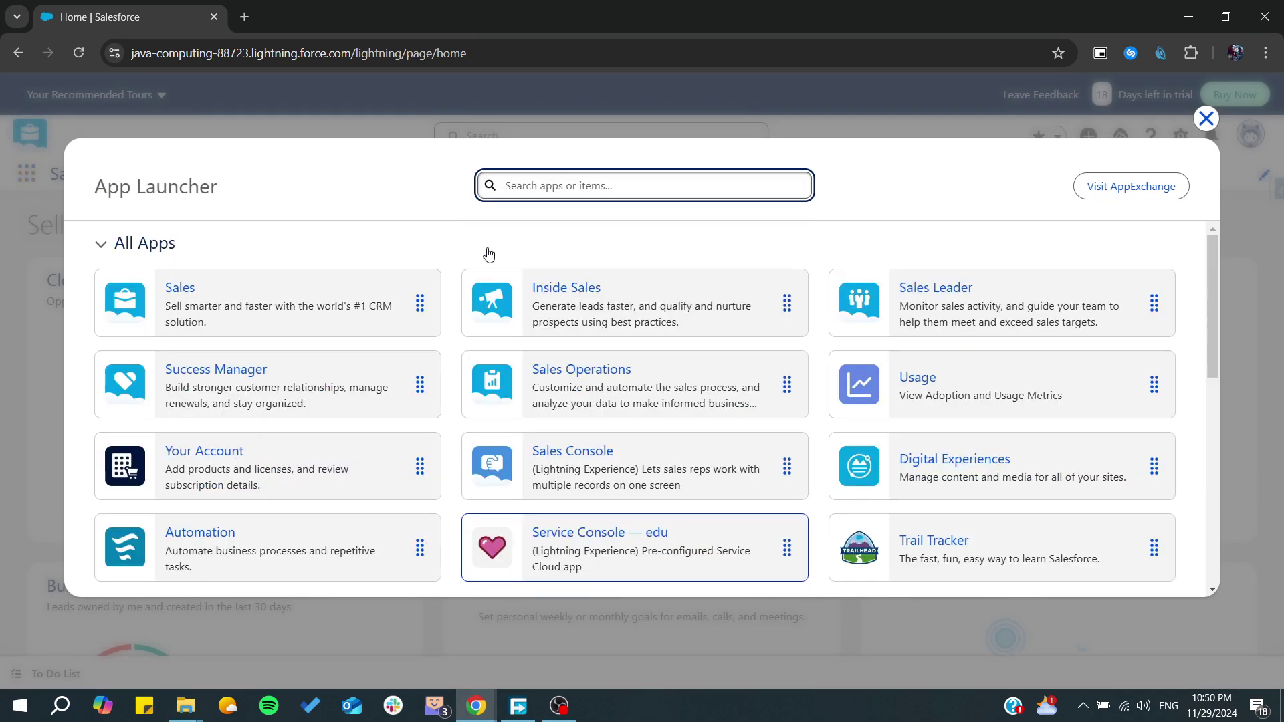
click(1104, 193)
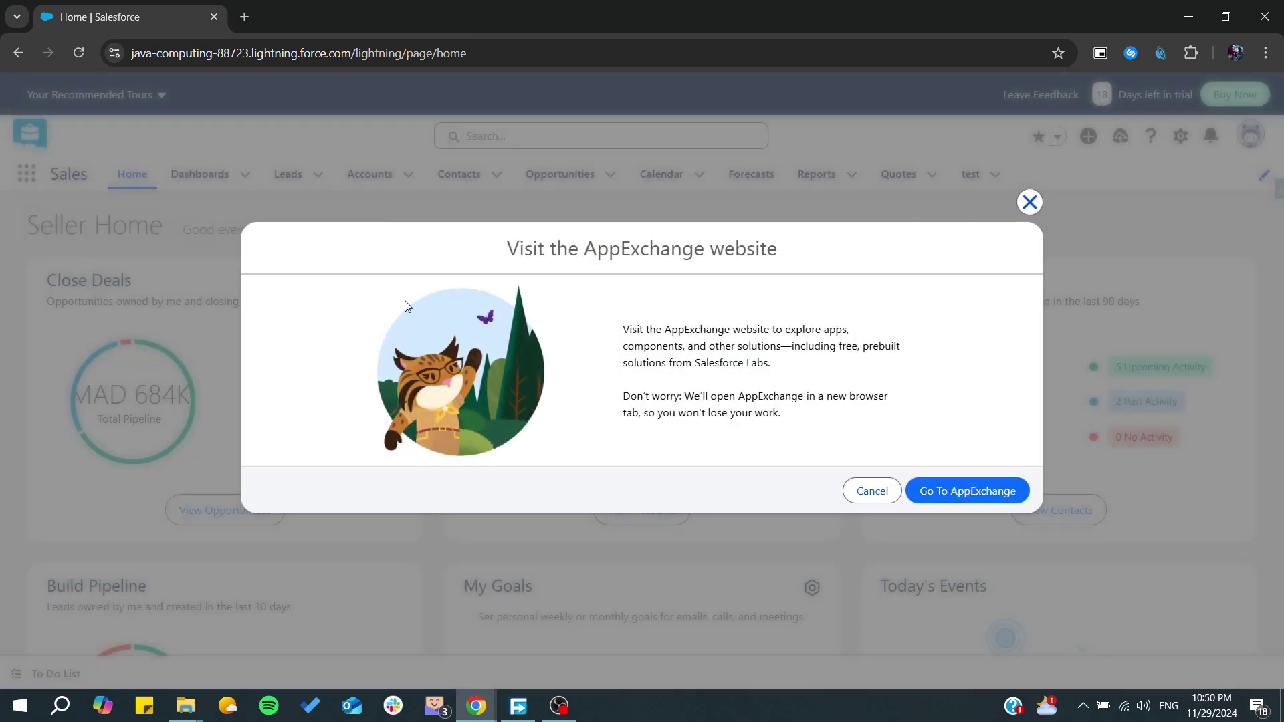
drag(478, 263, 806, 256)
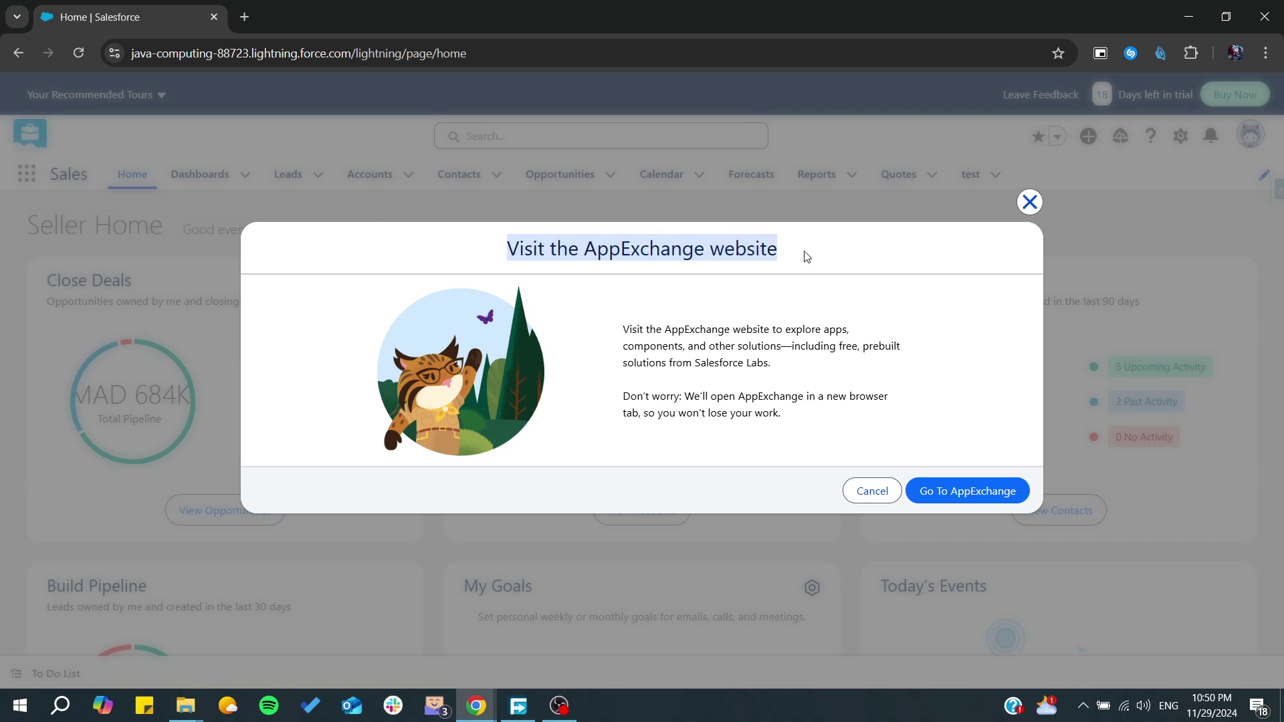
click(954, 494)
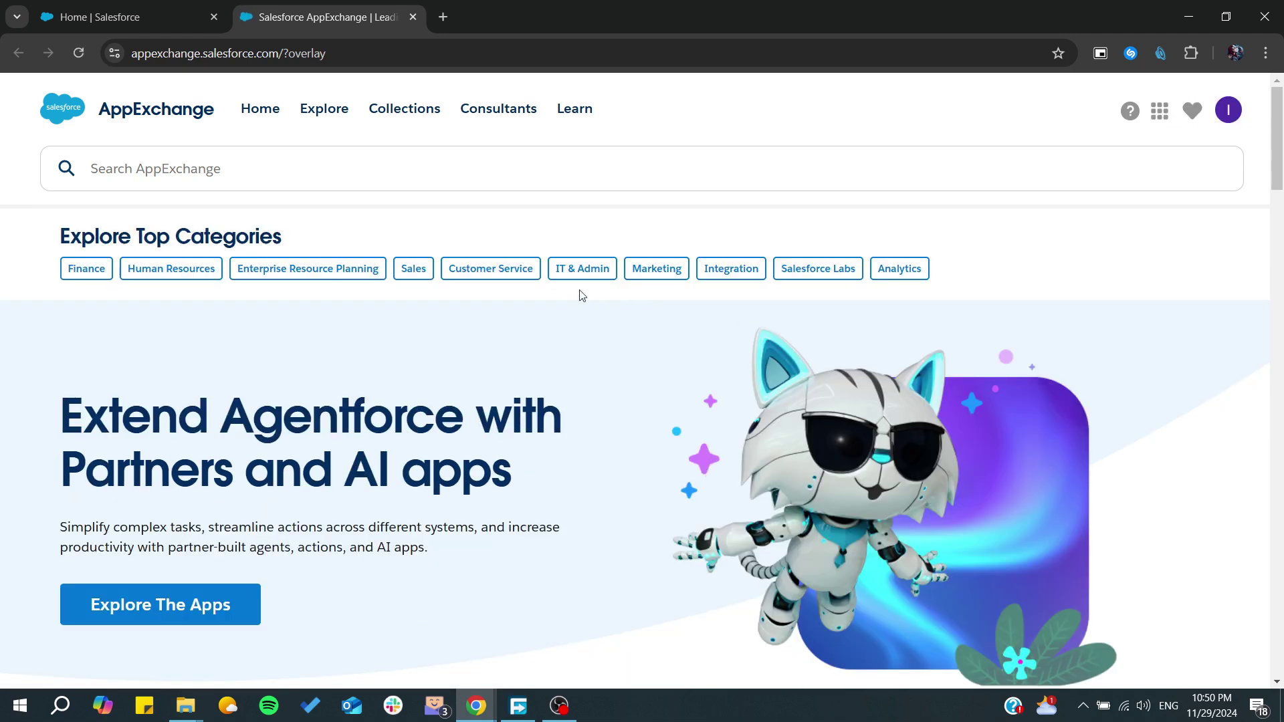
- Search AppExchange for "mail" and look over the first matching apps
click(165, 159)
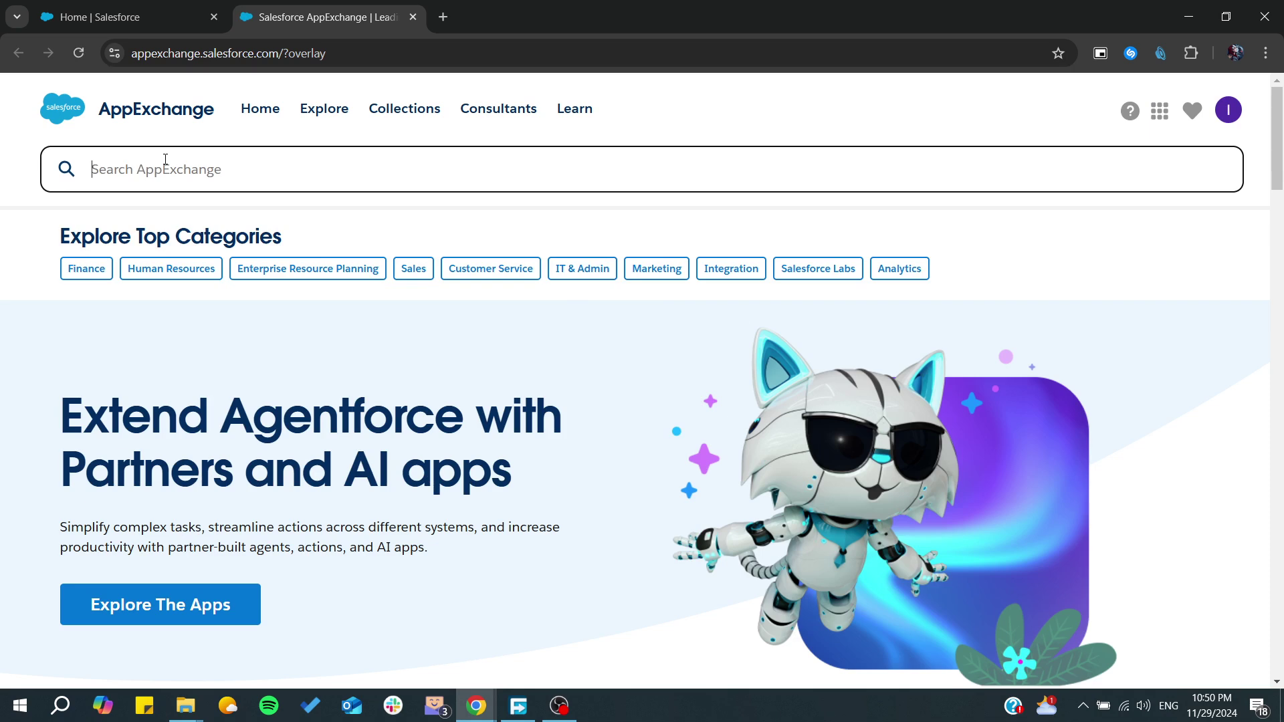
text(mail)
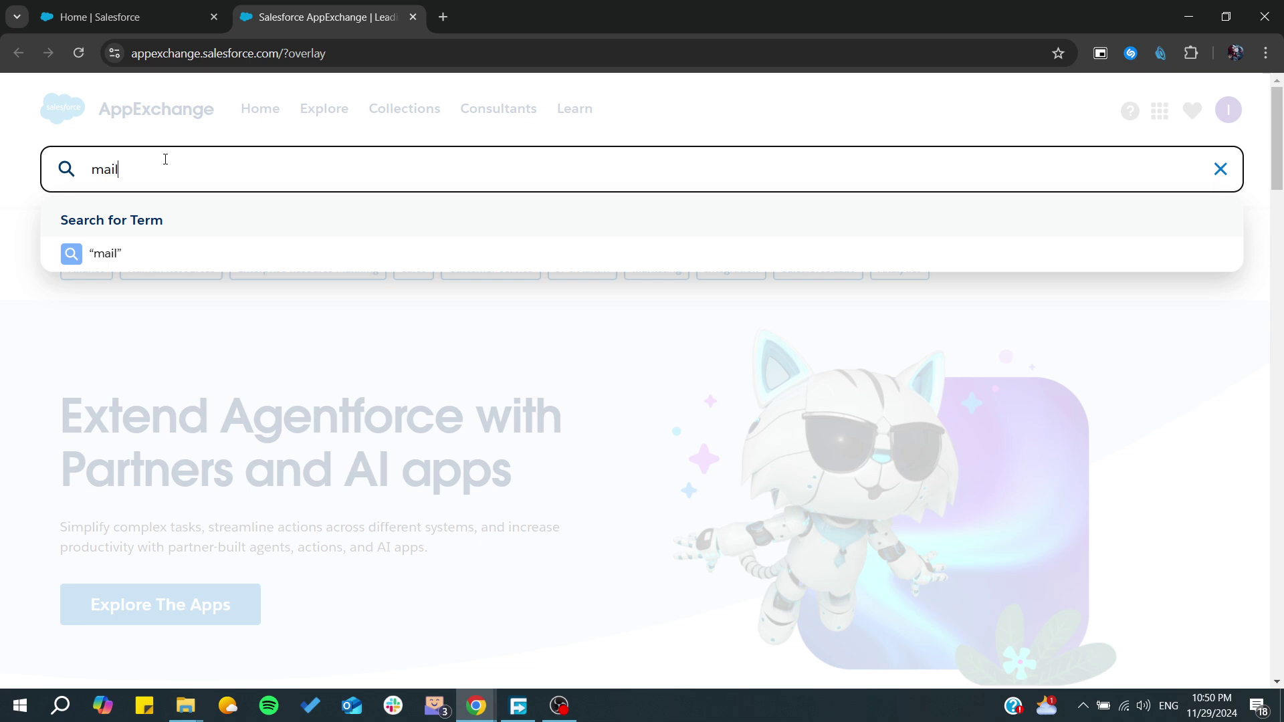
key(Return)
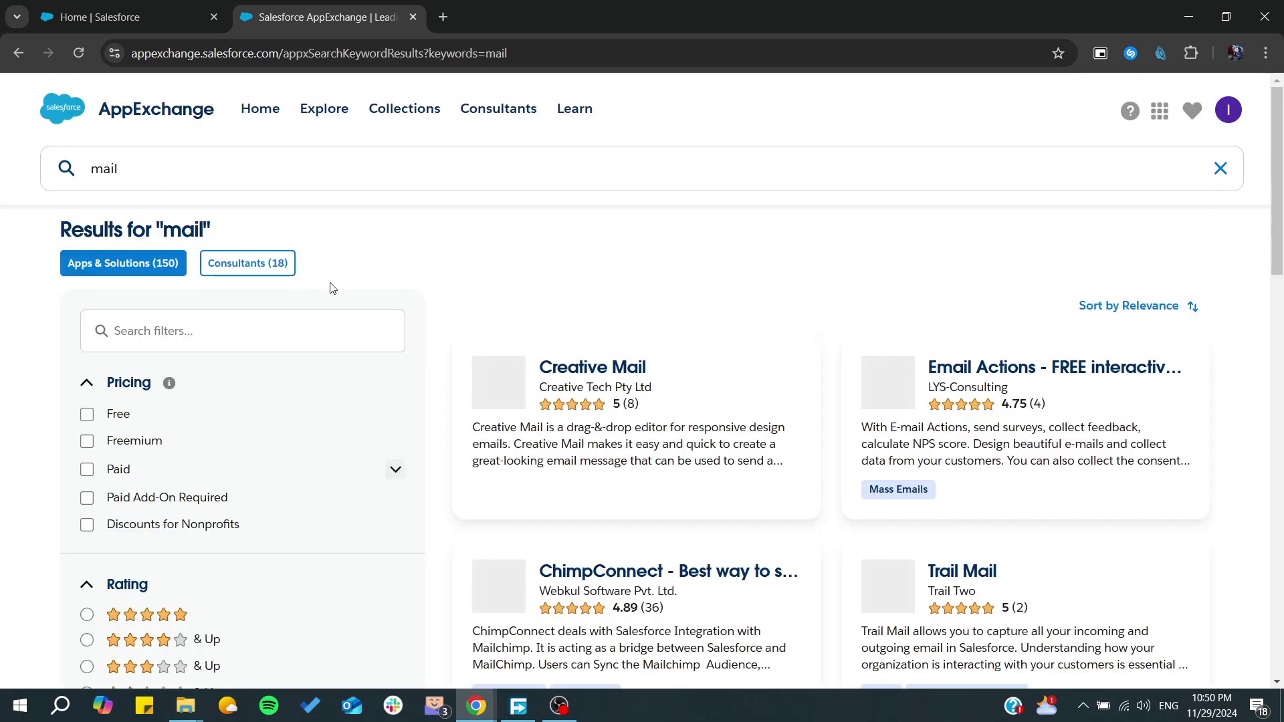
scroll(734, 290, down, 2)
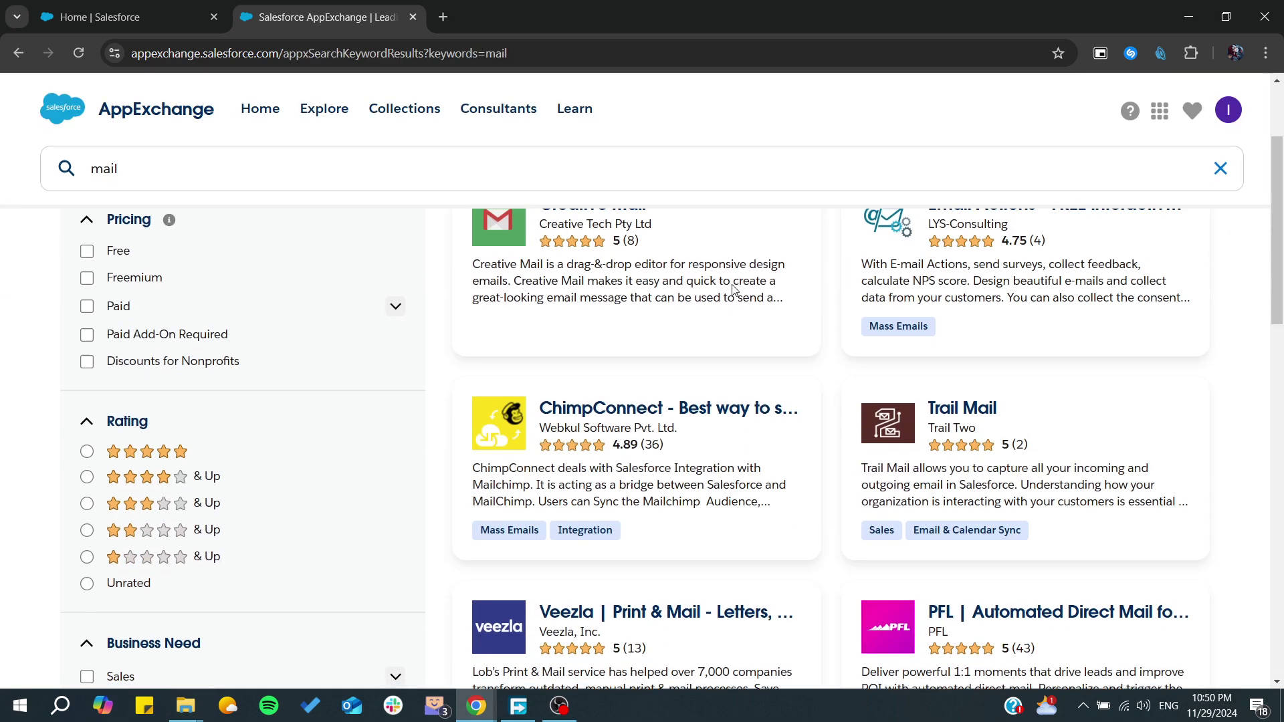
scroll(732, 287, down, 1)
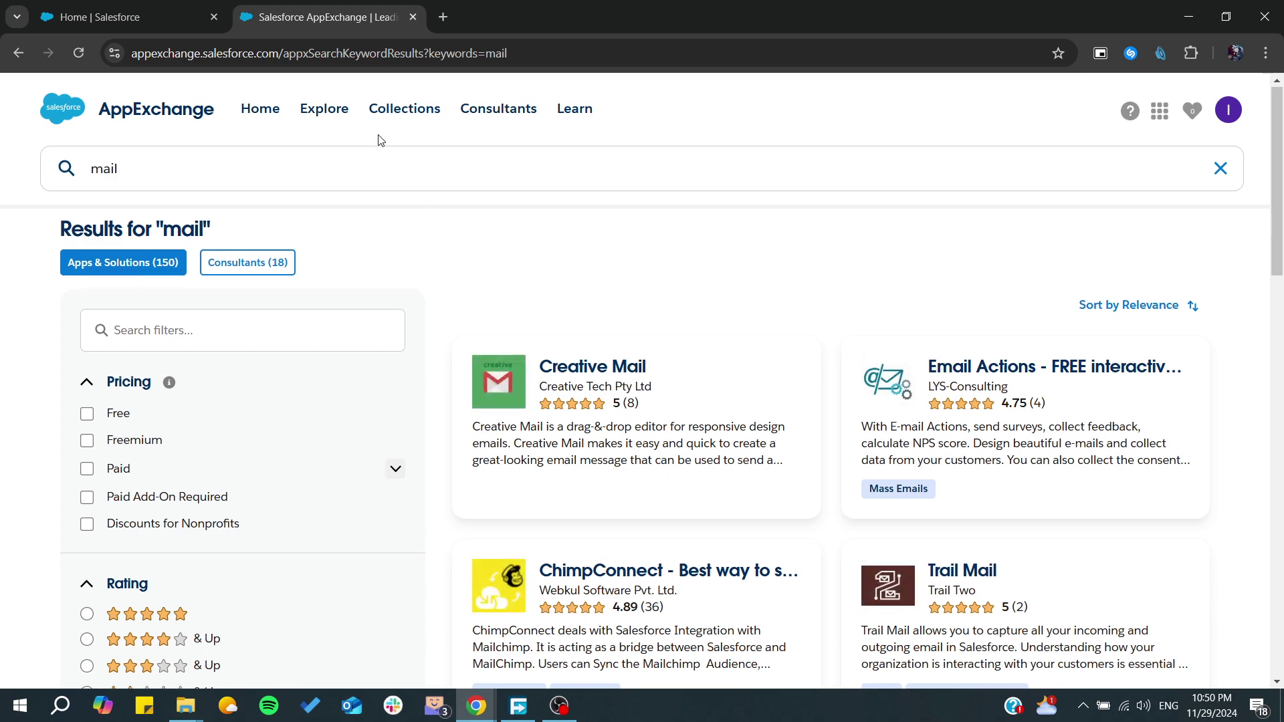
- Search AppExchange for "mailtrap"
click(355, 159)
text(trap)
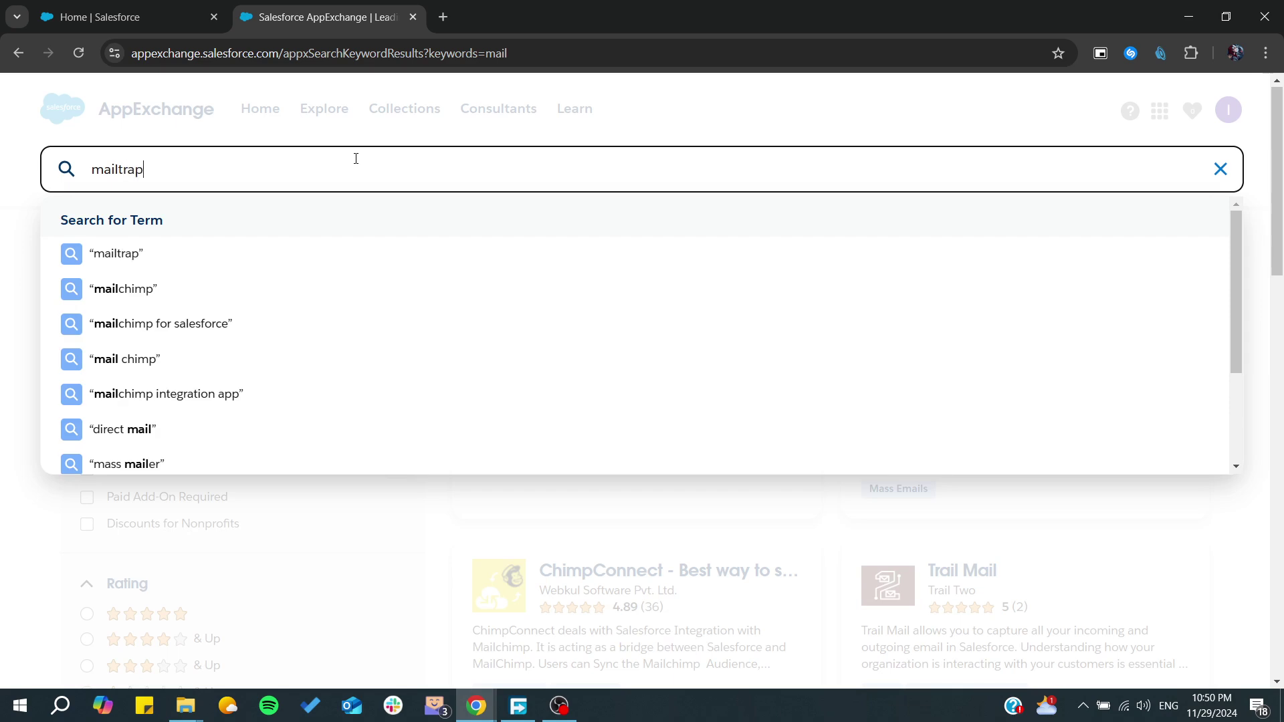
key(Return)
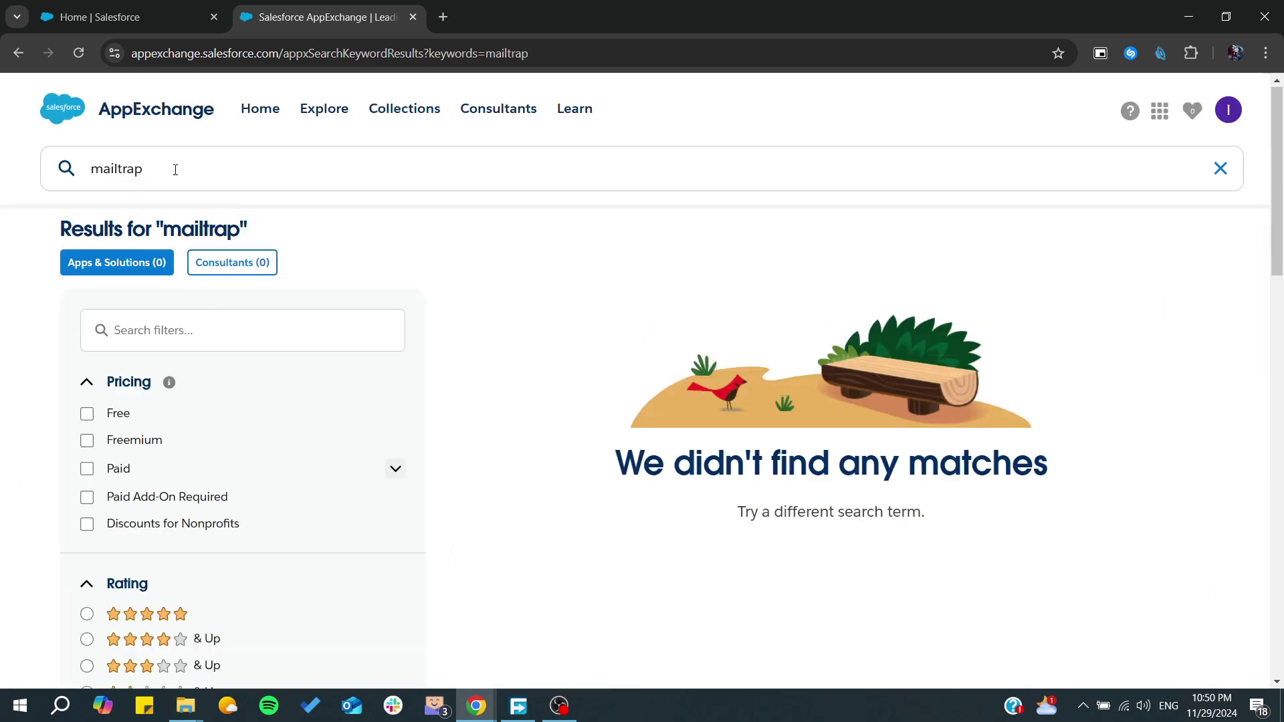
- Shorten the AppExchange search term back to "mail" and review the listed email and direct-mail apps
click(162, 173)
key(BackSpace)
key(BackSpace)
key(BackSpace)
key(BackSpace)
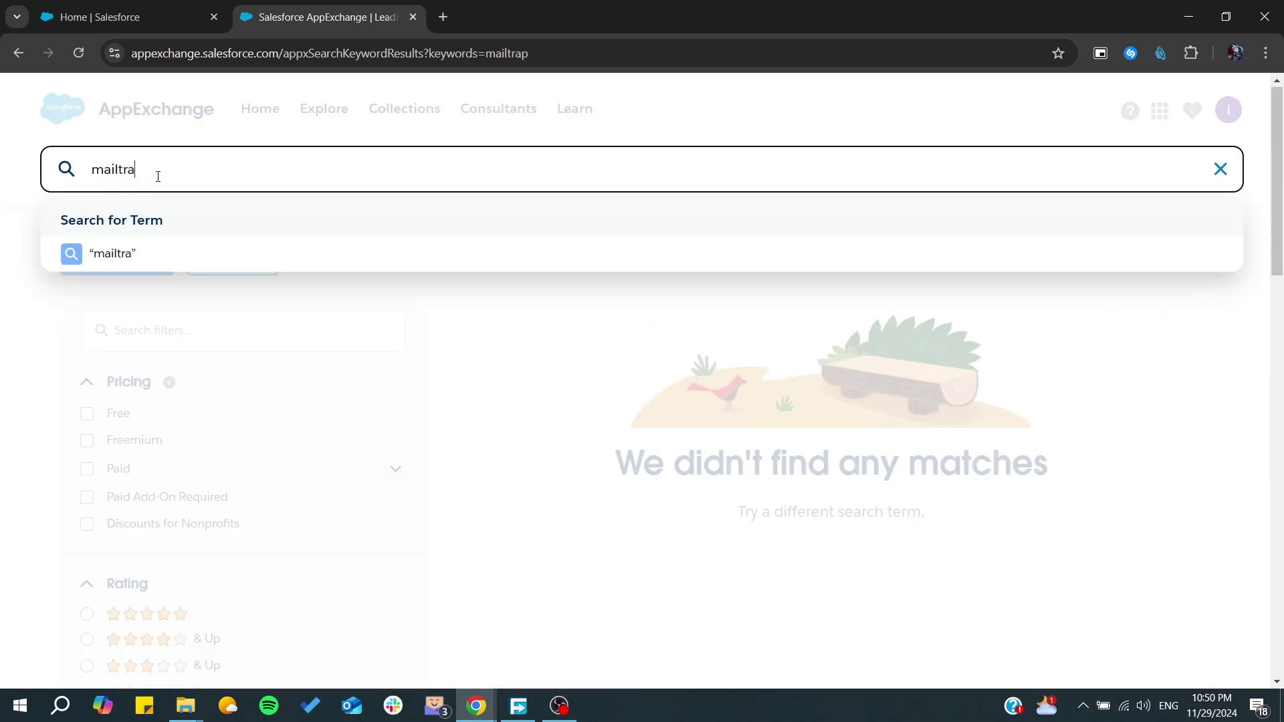
key(Return)
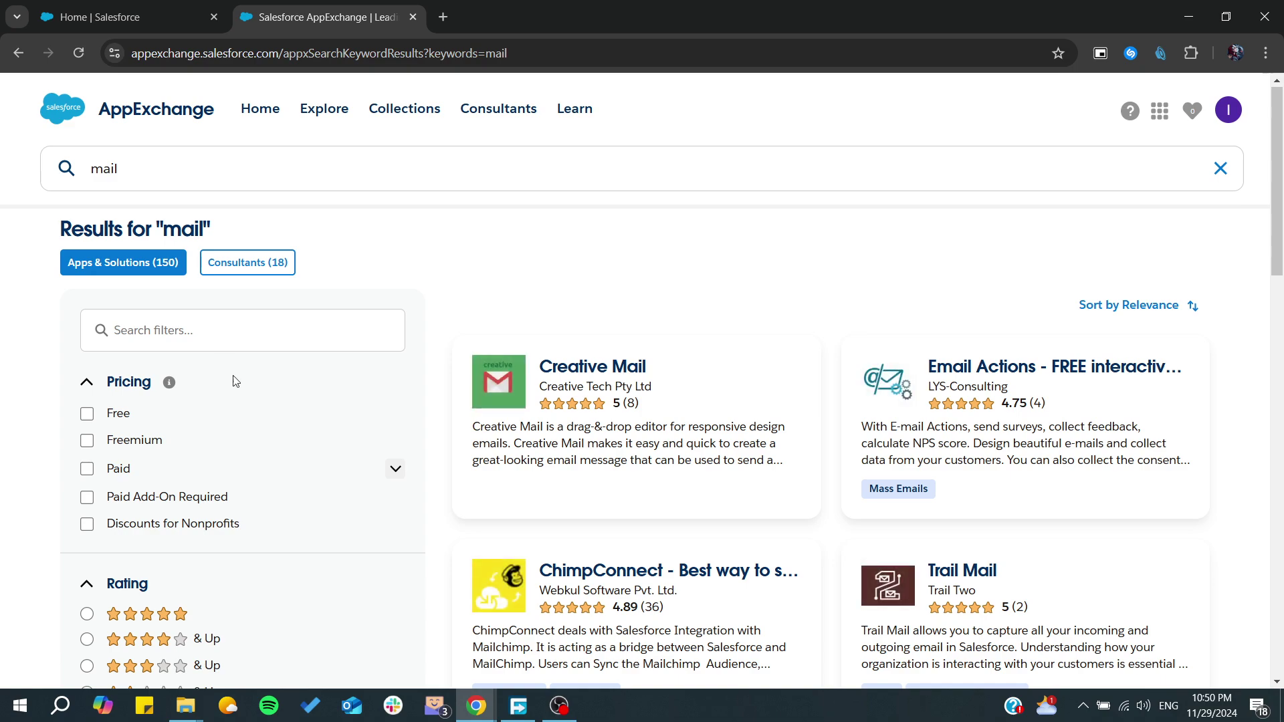
scroll(244, 401, down, 2)
scroll(863, 516, down, 12)
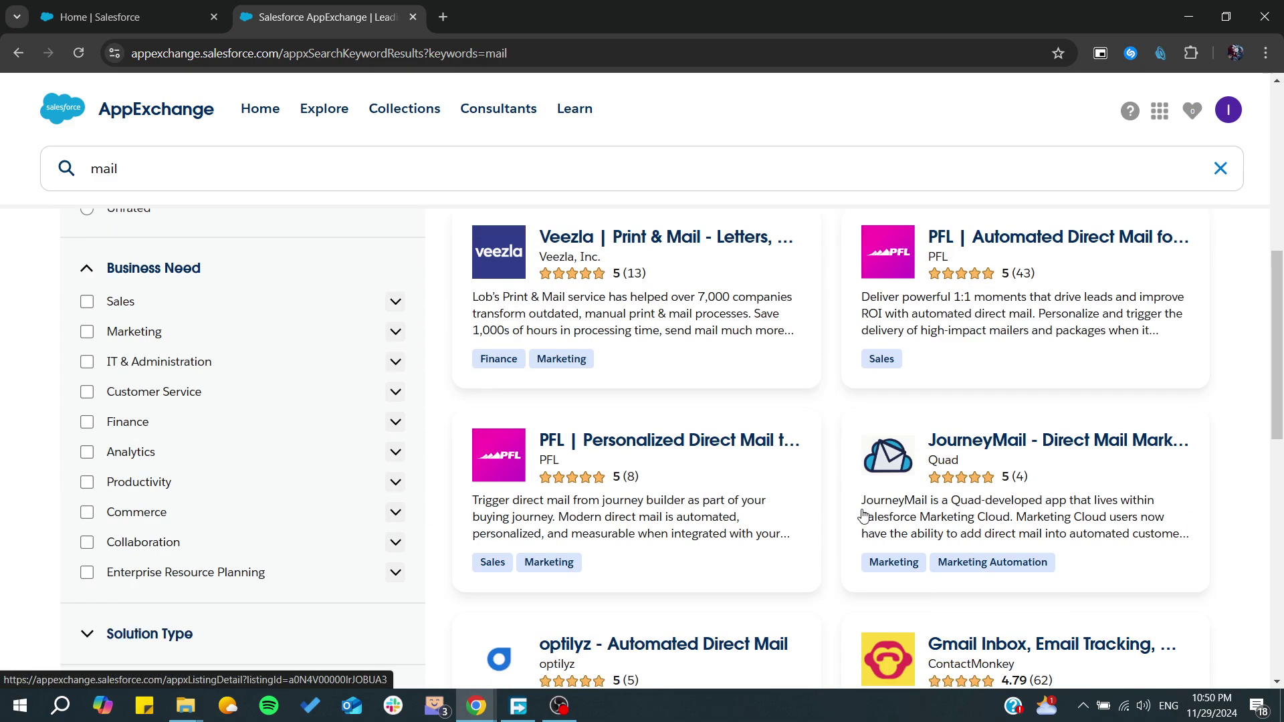
scroll(863, 516, up, 5)
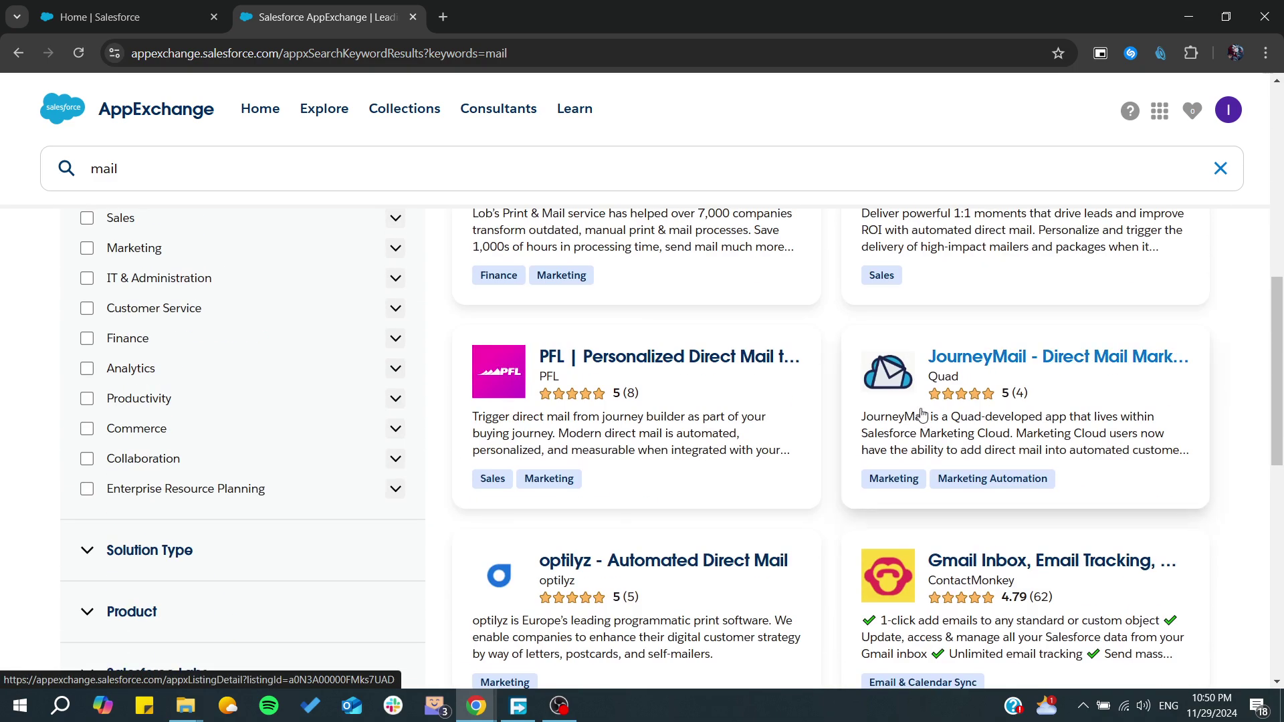
scroll(1031, 406, down, 4)
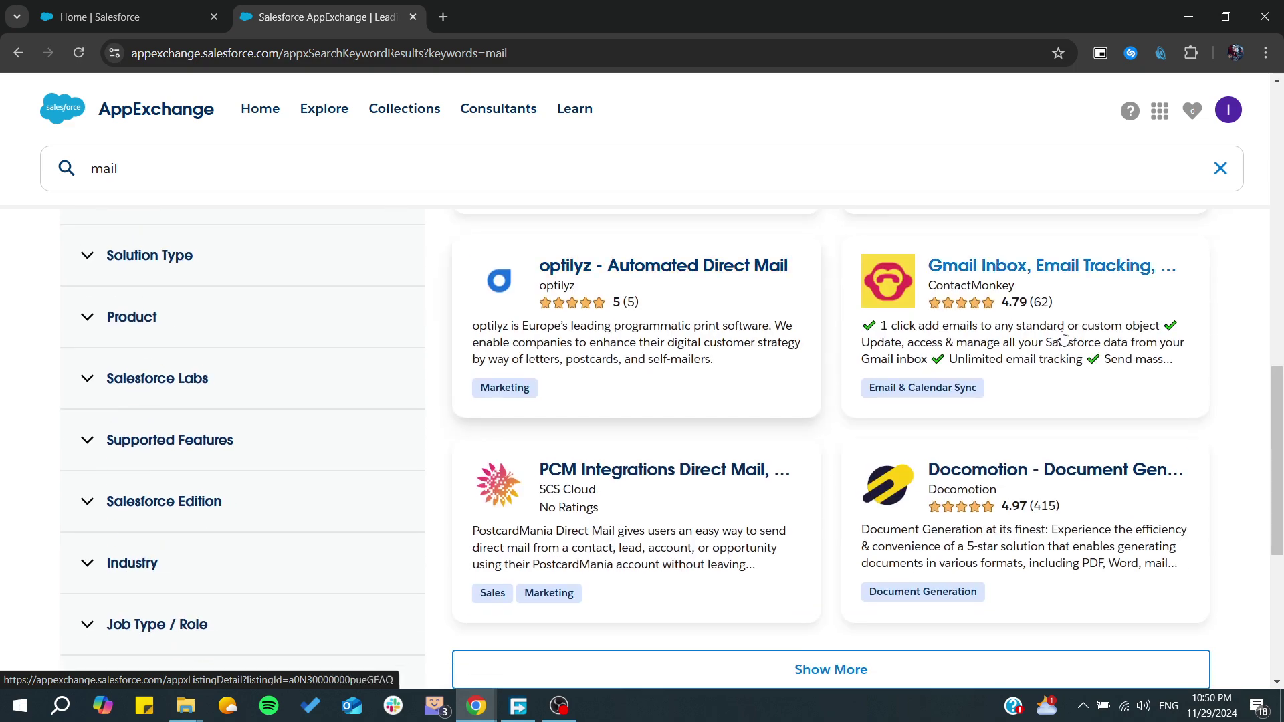
scroll(762, 490, down, 5)
scroll(600, 381, up, 12)
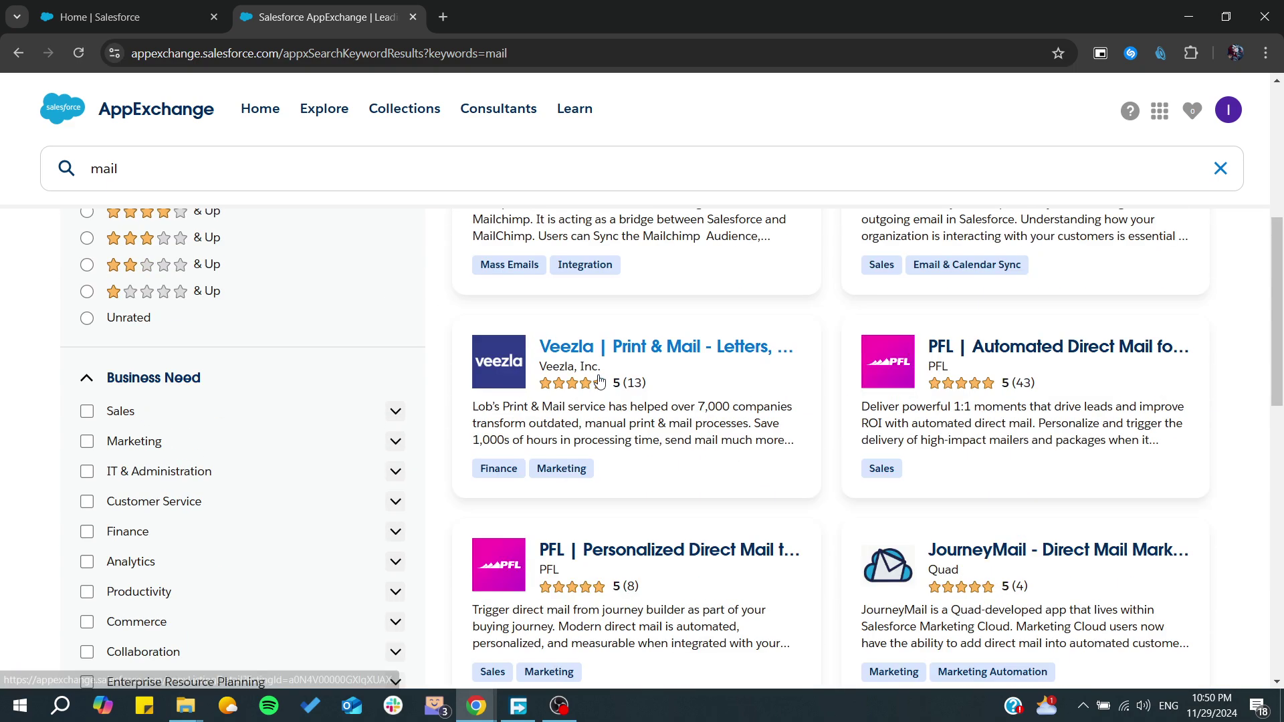
- Return to the Salesforce home page, dismiss the AppExchange prompt and open Setup
click(44, 13)
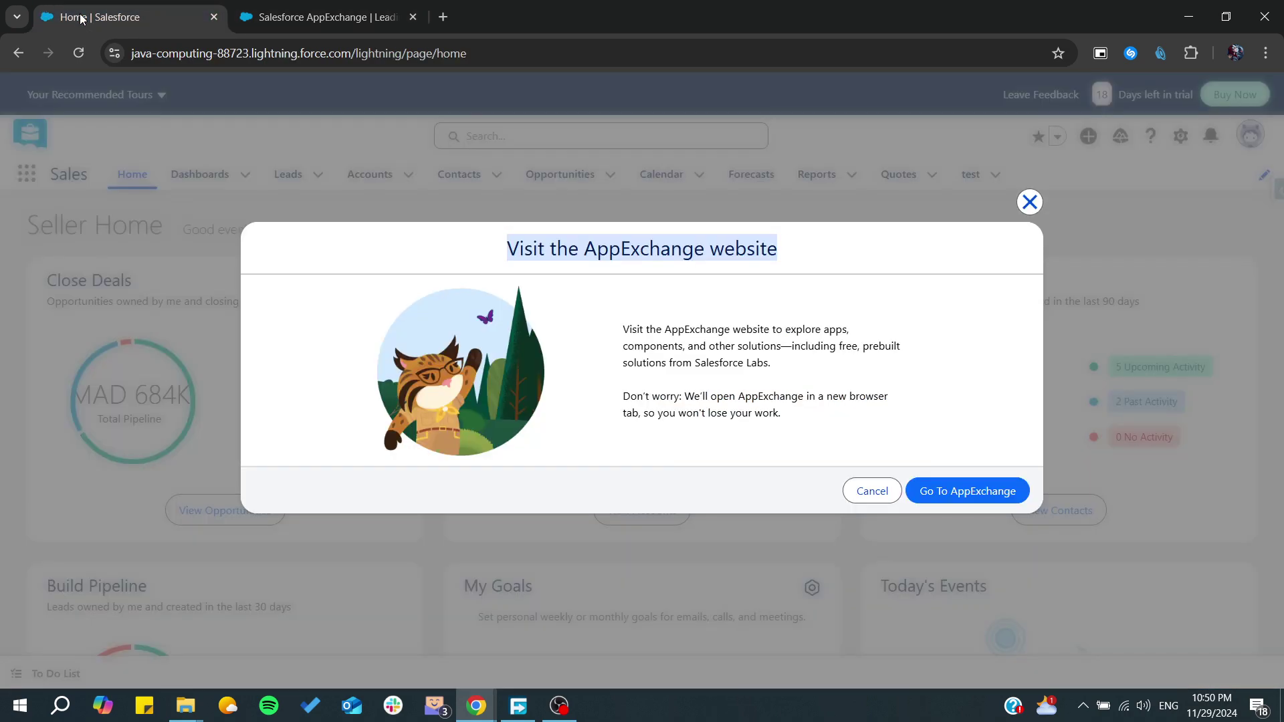
click(1028, 202)
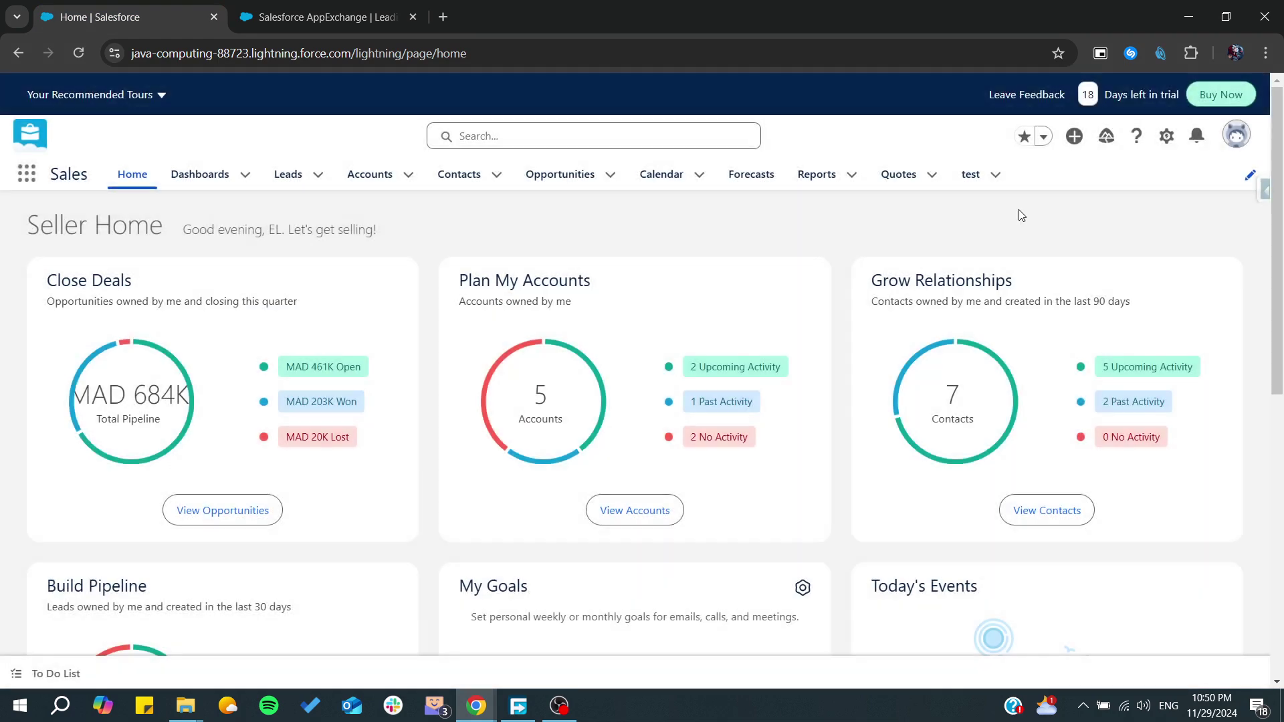
click(1166, 137)
click(1093, 210)
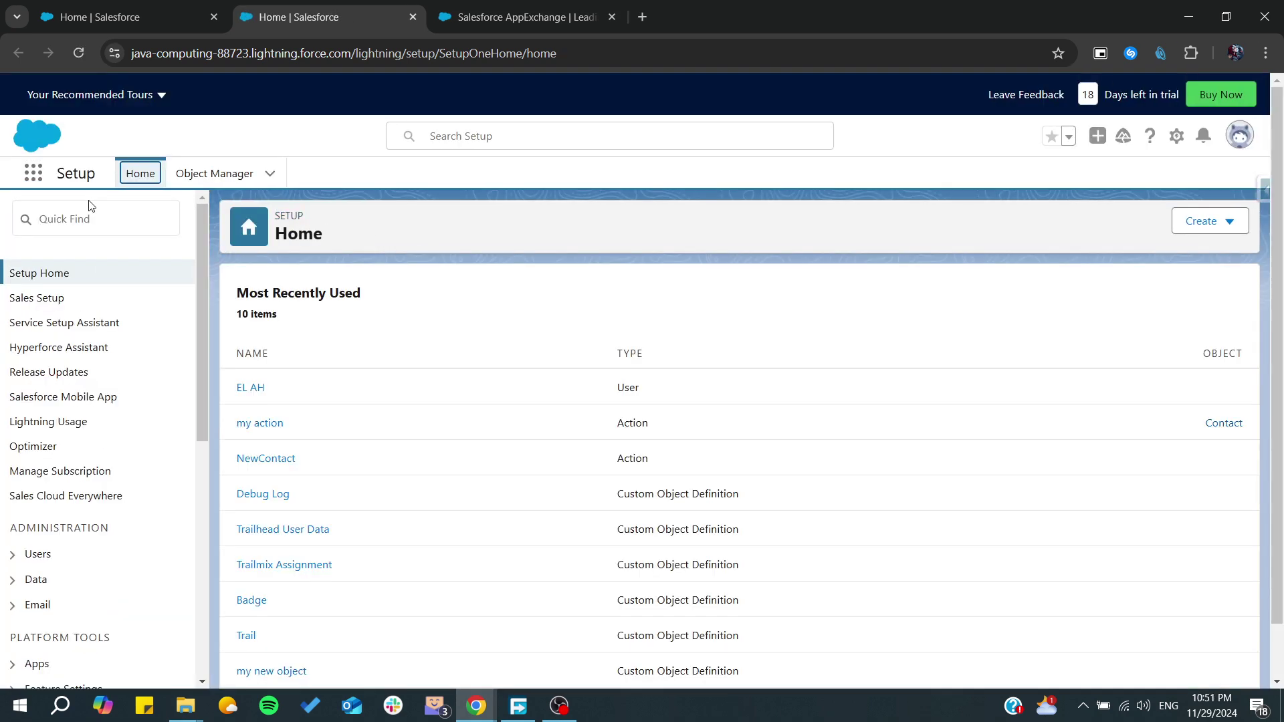
- Find "flow" in the Setup navigation and open the Flows page
click(81, 221)
text(flow)
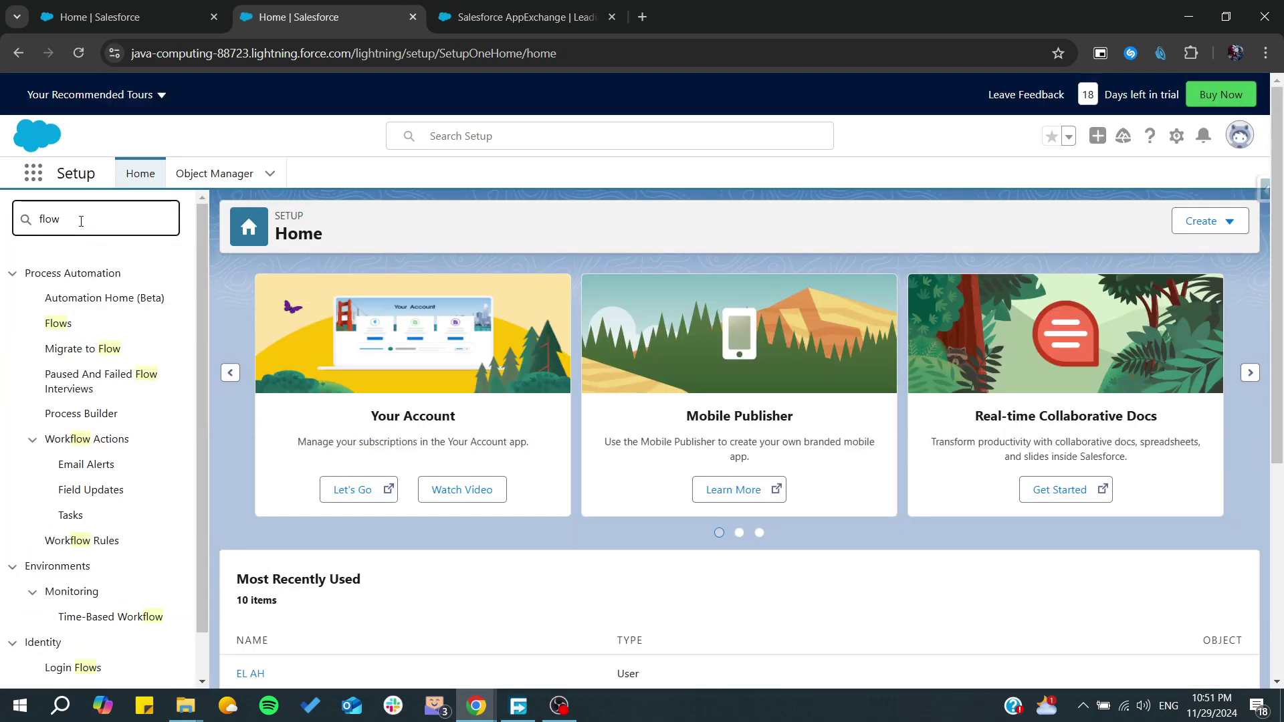
click(58, 325)
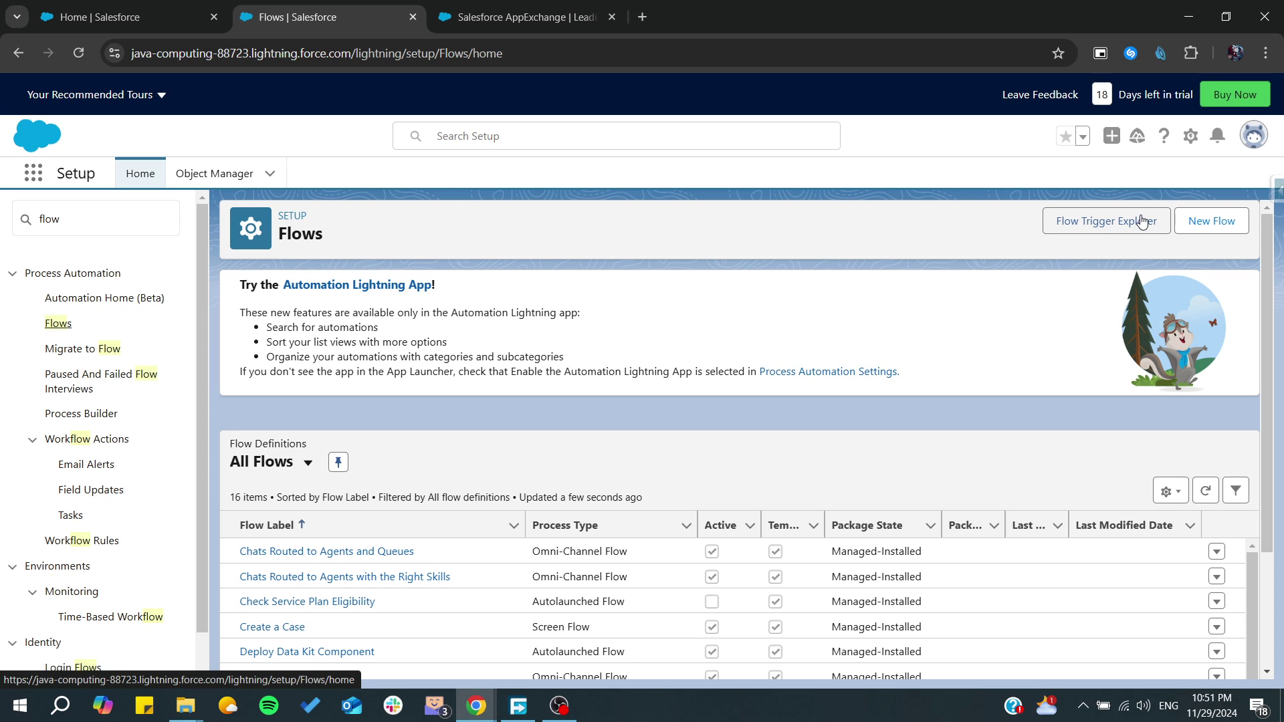
- Create a new flow from scratch with the type Autolaunched Flow (No Trigger)
click(1211, 220)
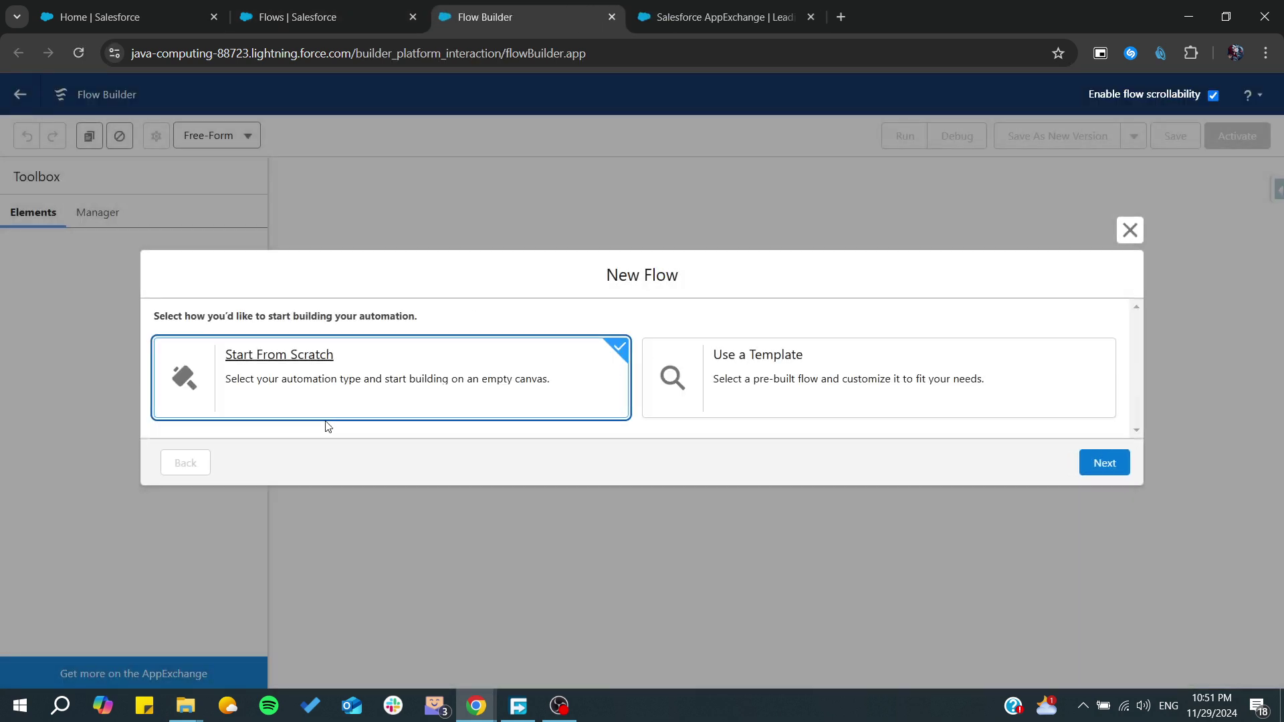
click(710, 387)
click(444, 409)
click(1103, 463)
scroll(515, 464, down, 5)
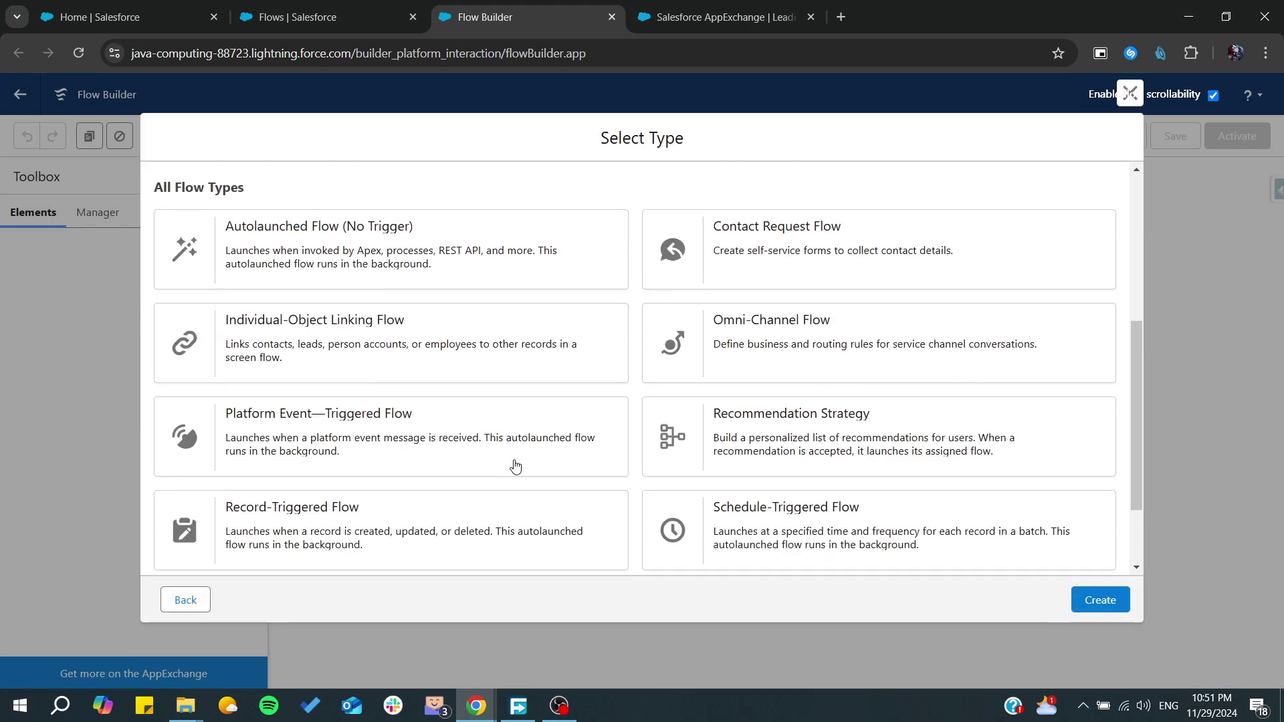
scroll(401, 414, up, 2)
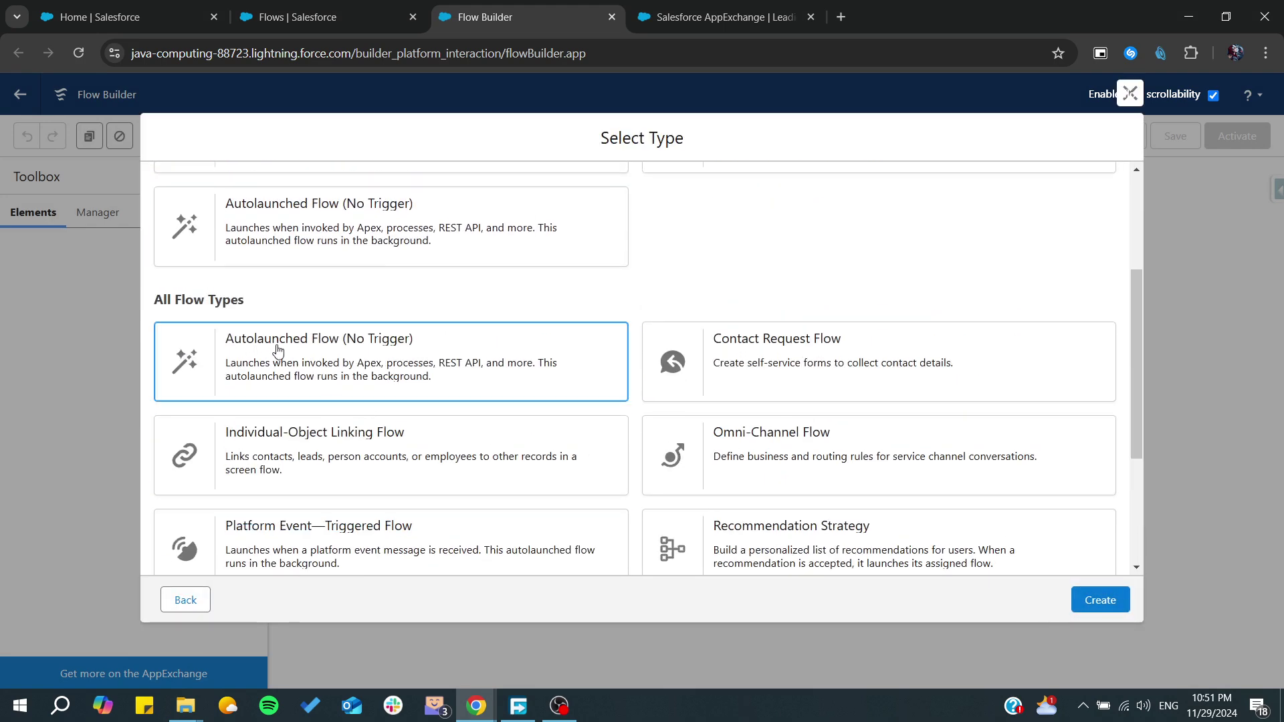
scroll(278, 349, up, 2)
click(295, 334)
scroll(294, 335, up, 1)
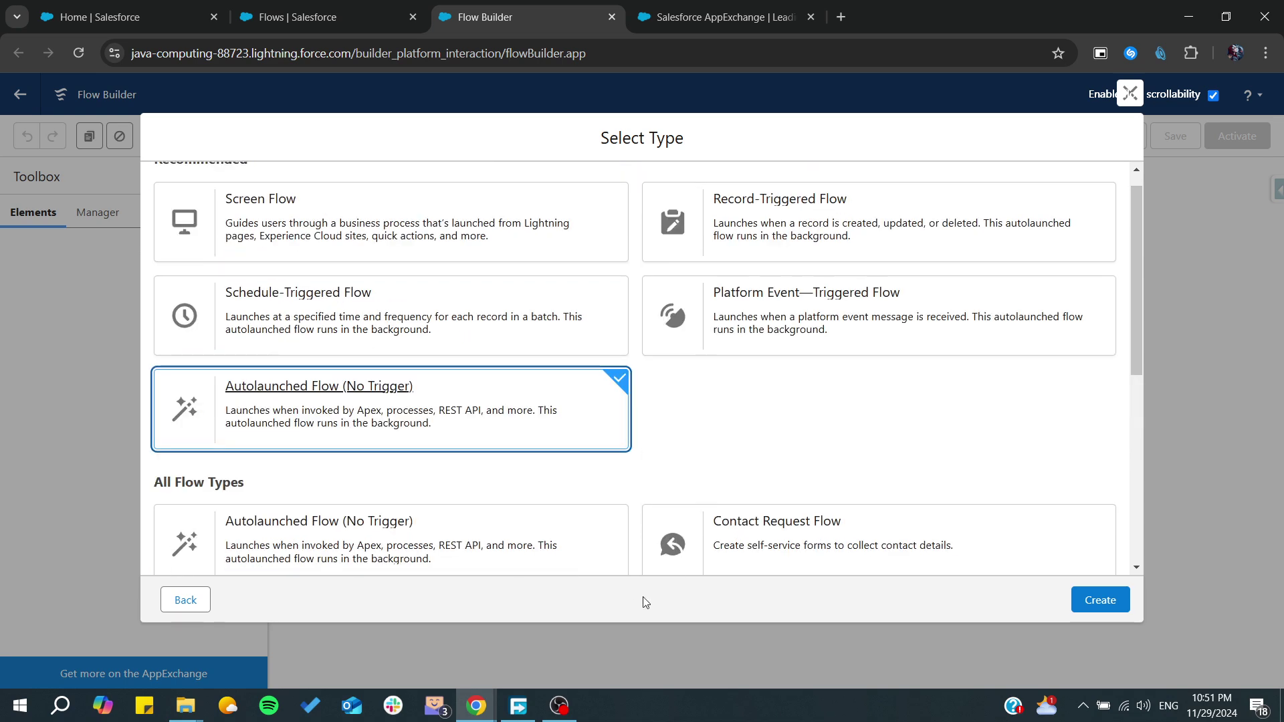
click(1121, 594)
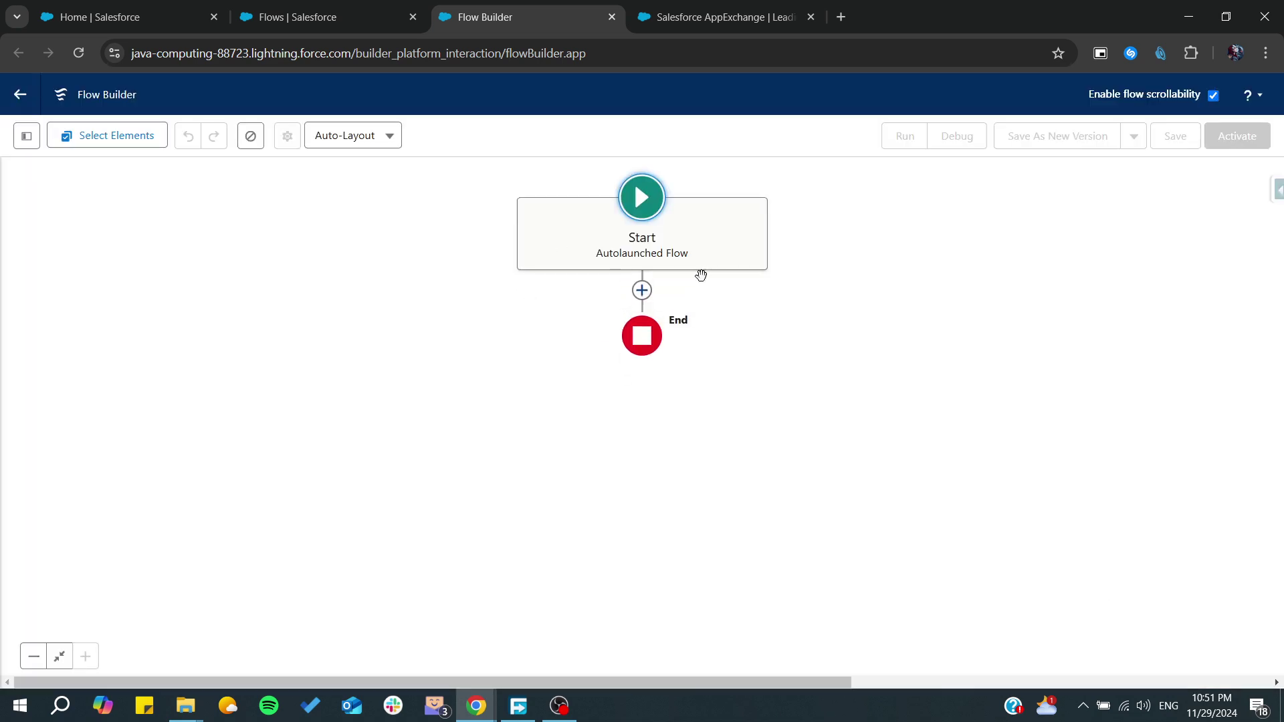
- Add a Get Records element between the flow's Start and End
click(640, 289)
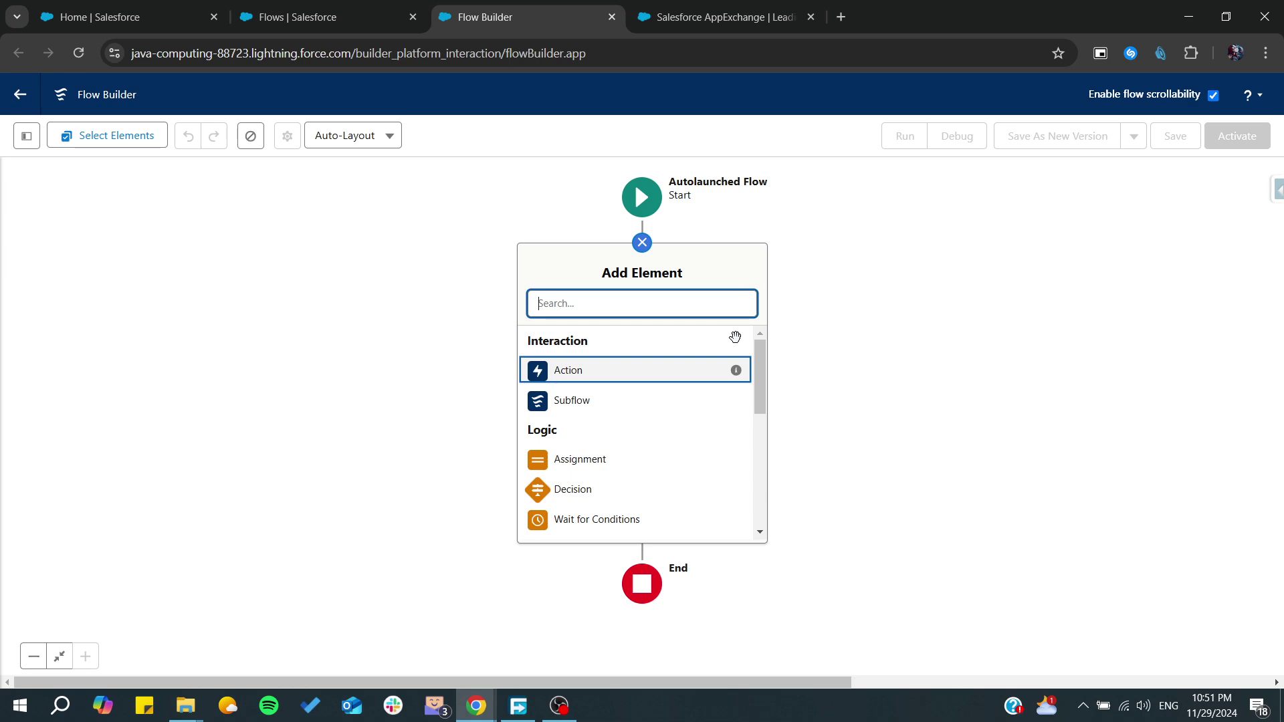
text(get)
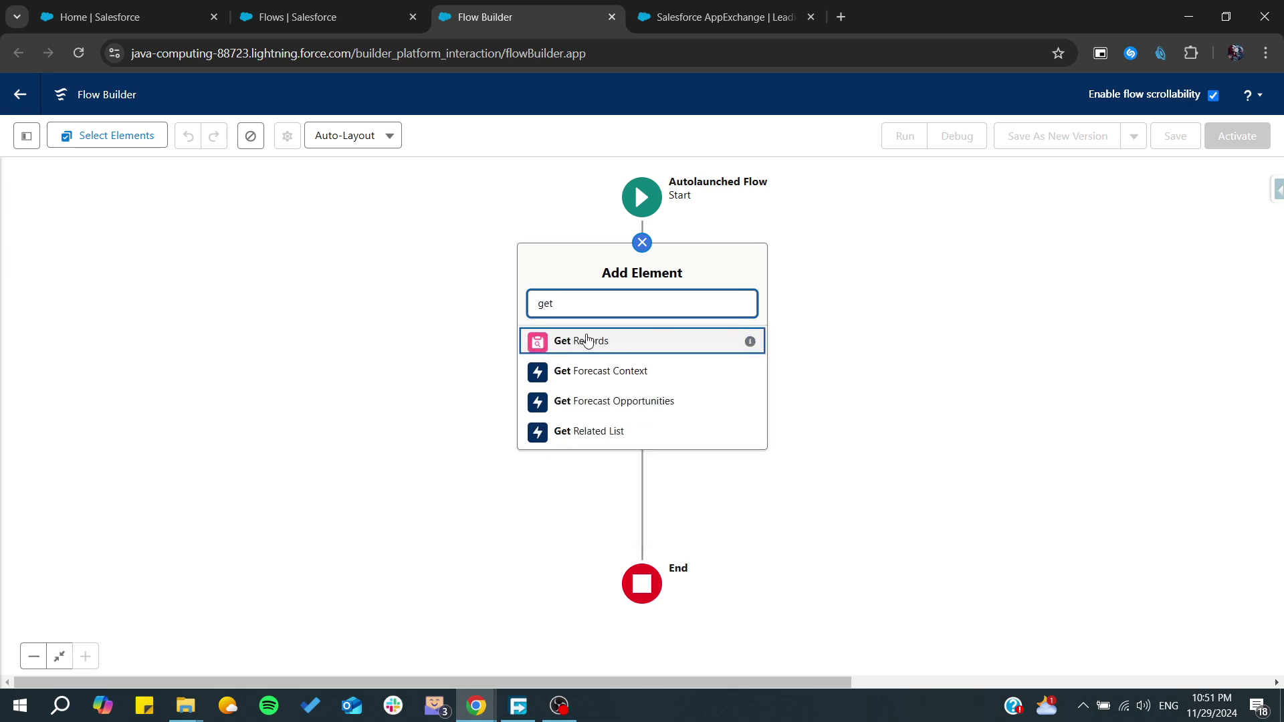
click(602, 338)
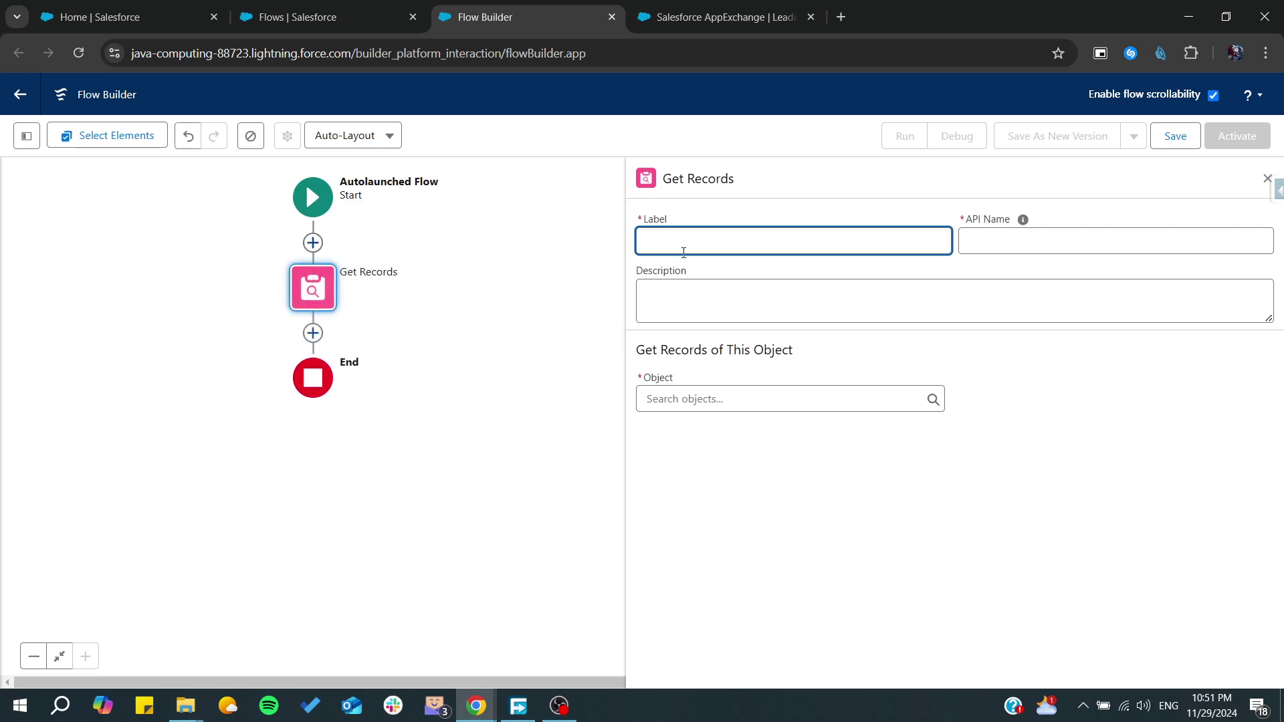
- Set the Get Records element to retrieve records of the Contact object and review its filter, sort and storage options
click(722, 400)
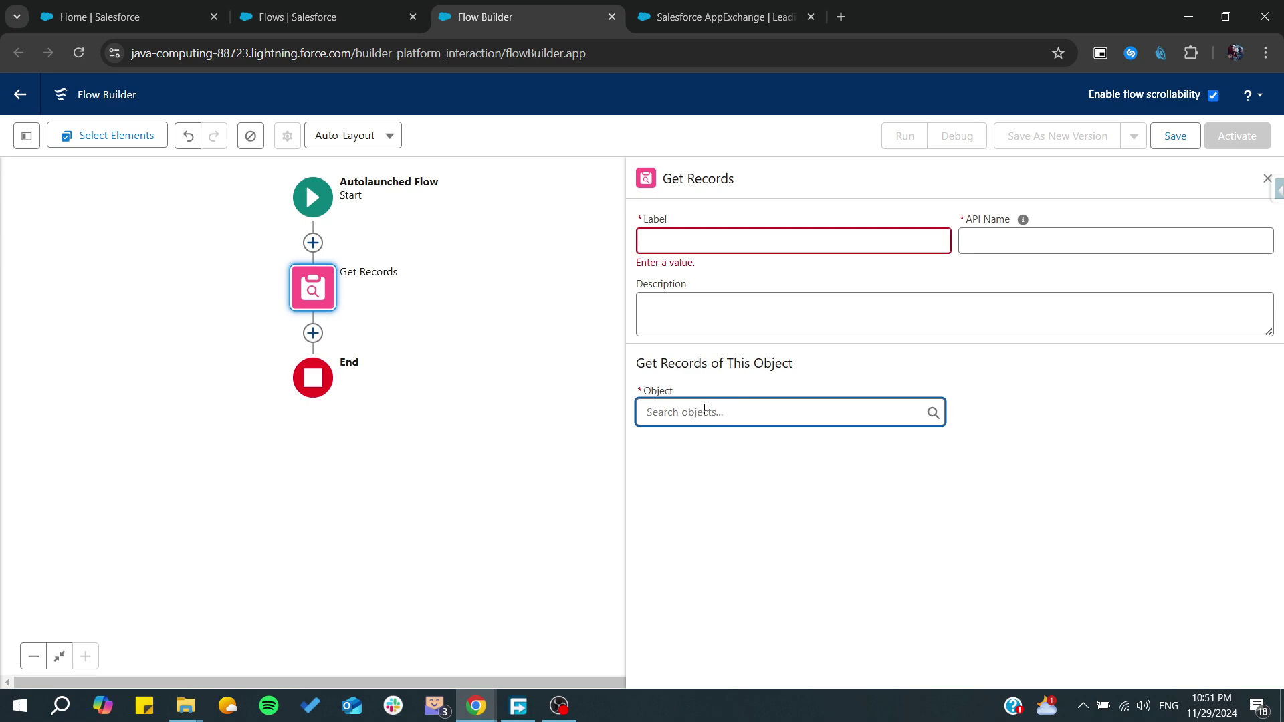
text(con)
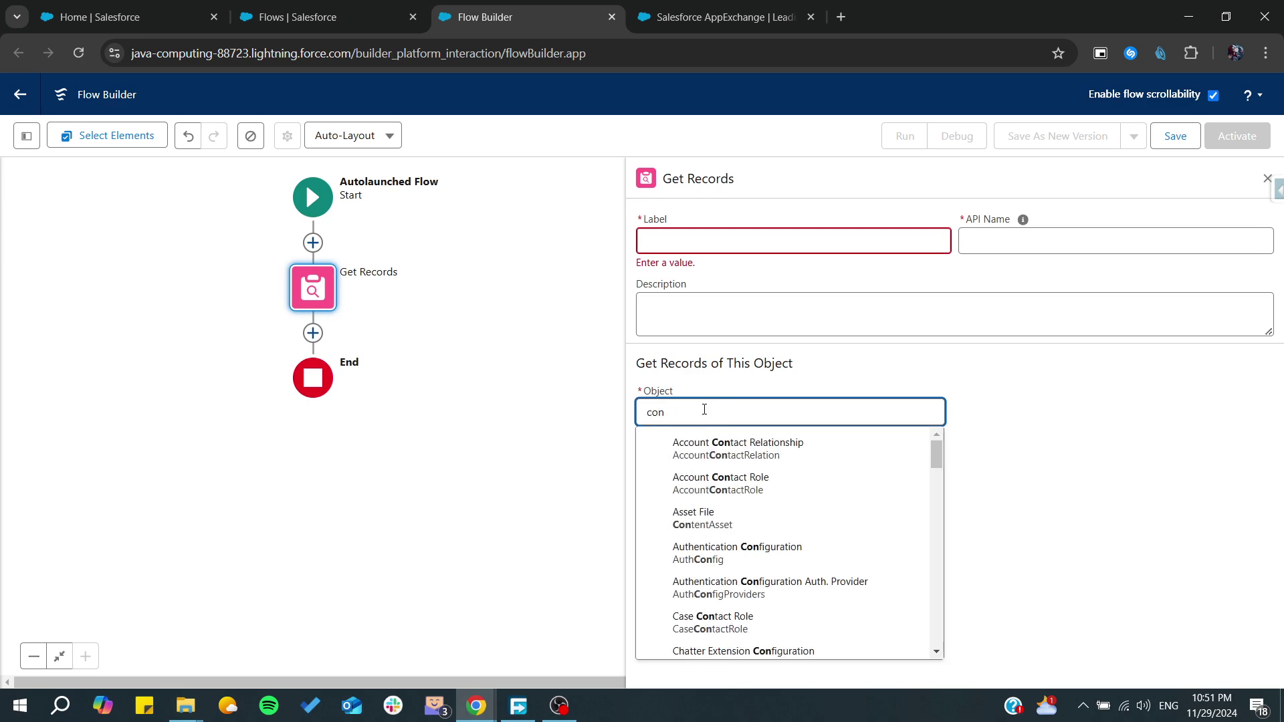
text(t)
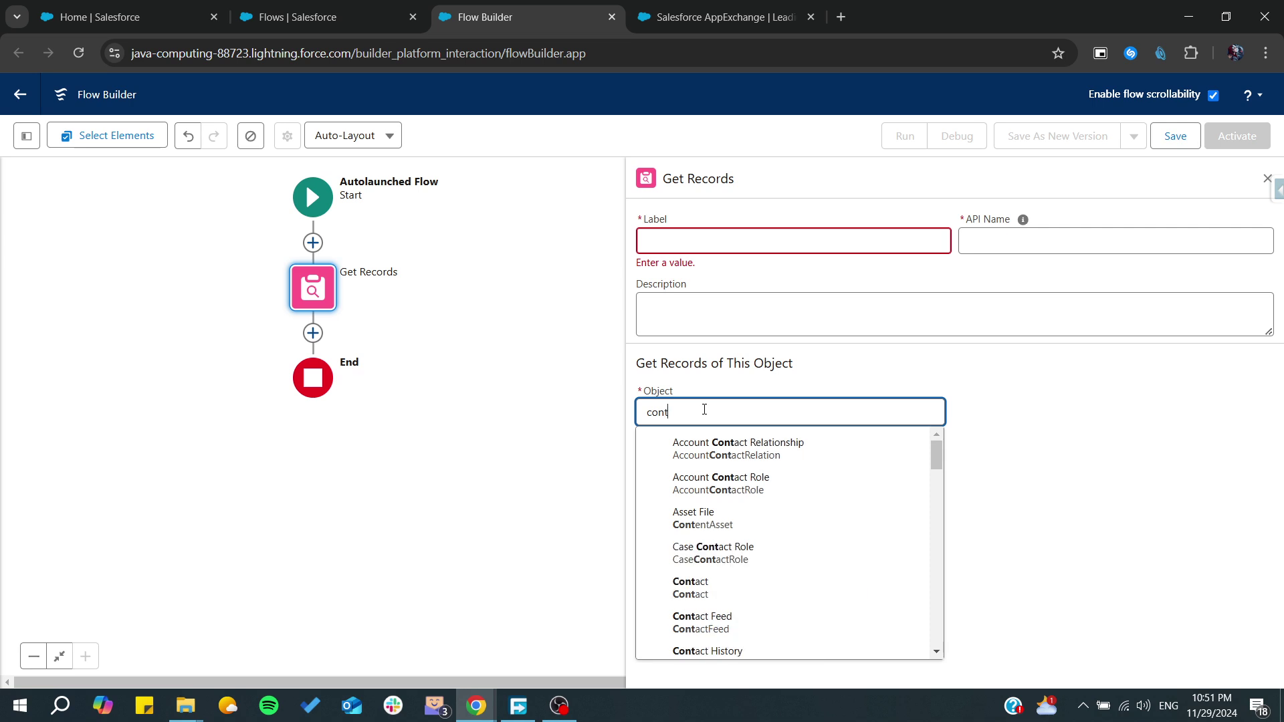
text(a)
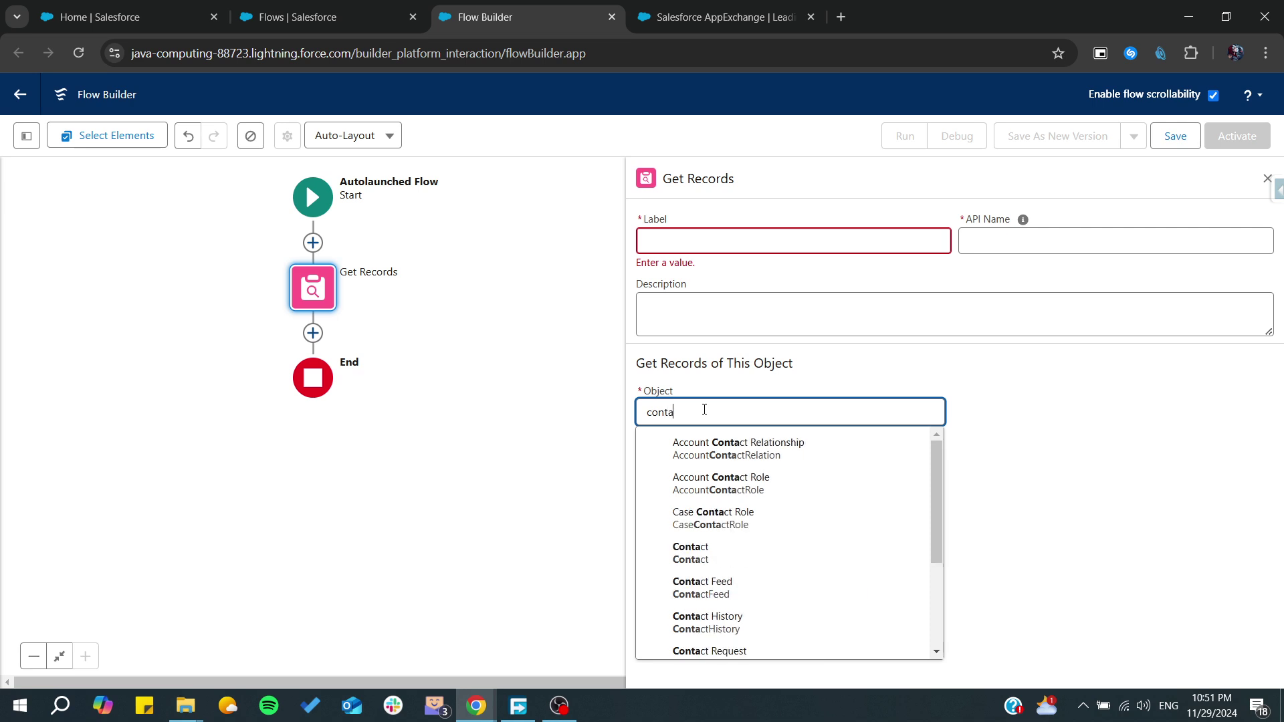
click(689, 552)
scroll(714, 312, down, 3)
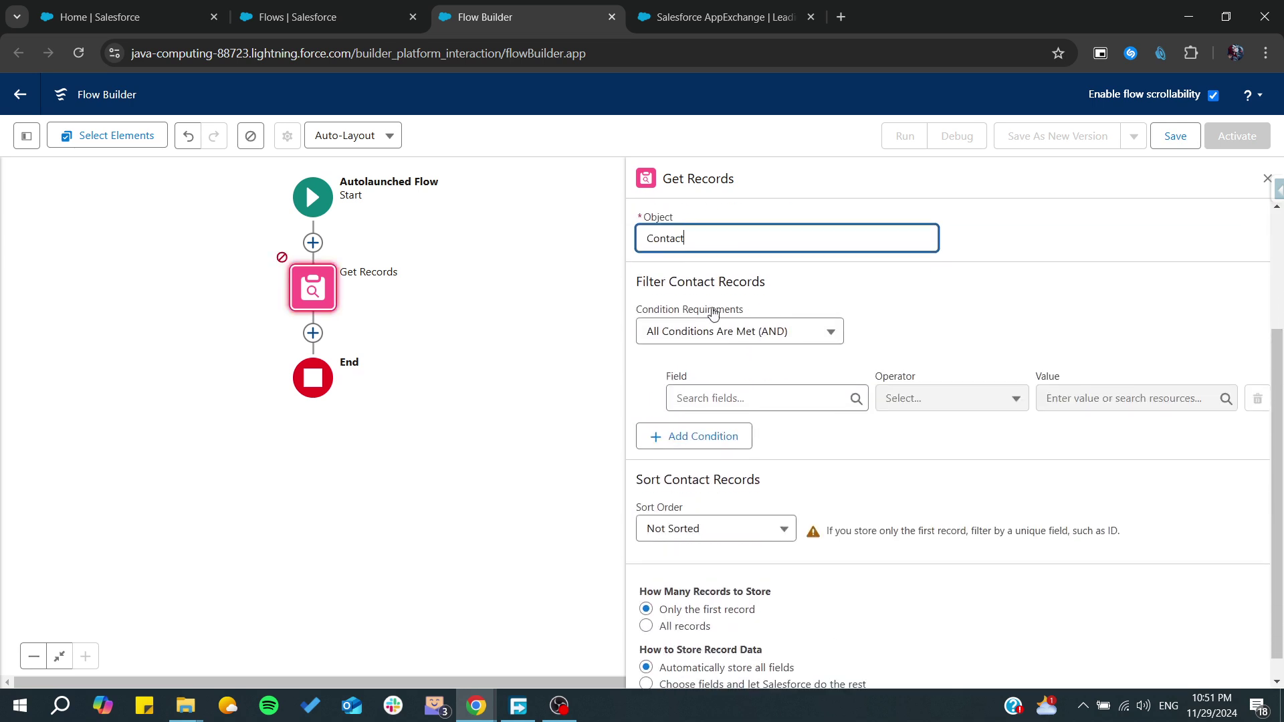
scroll(724, 459, down, 1)
scroll(742, 408, up, 1)
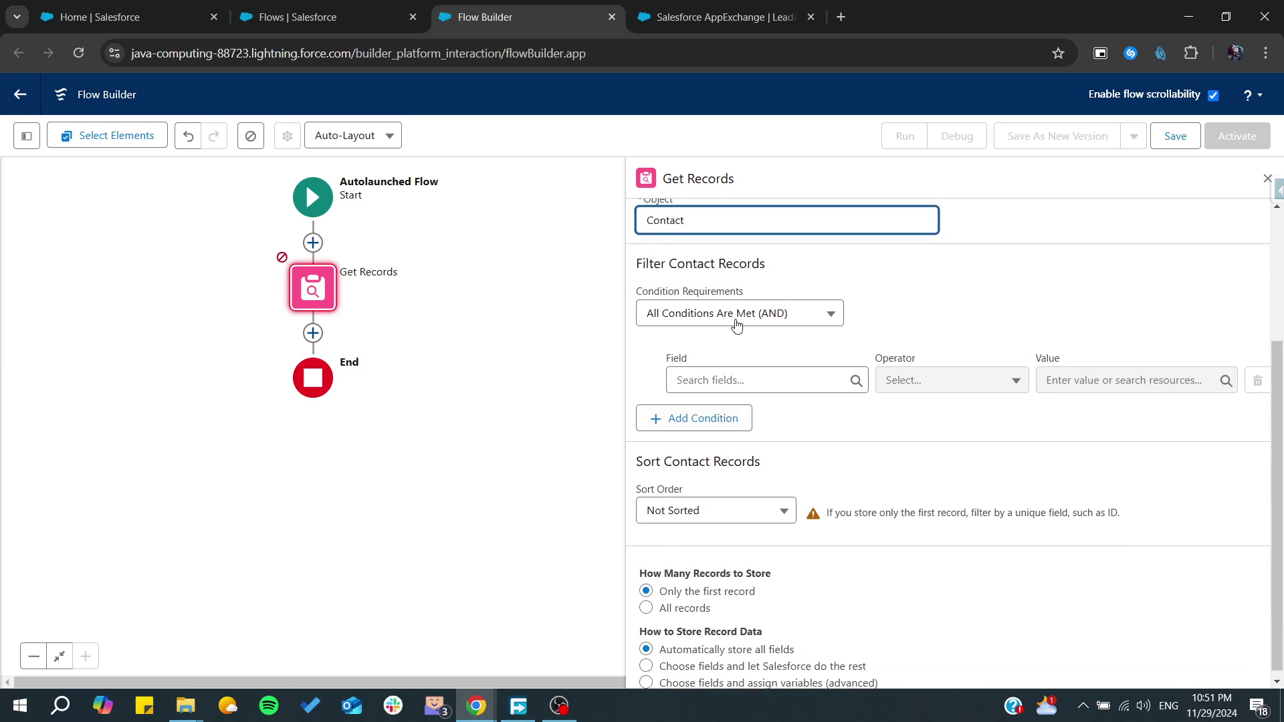
scroll(726, 495, down, 1)
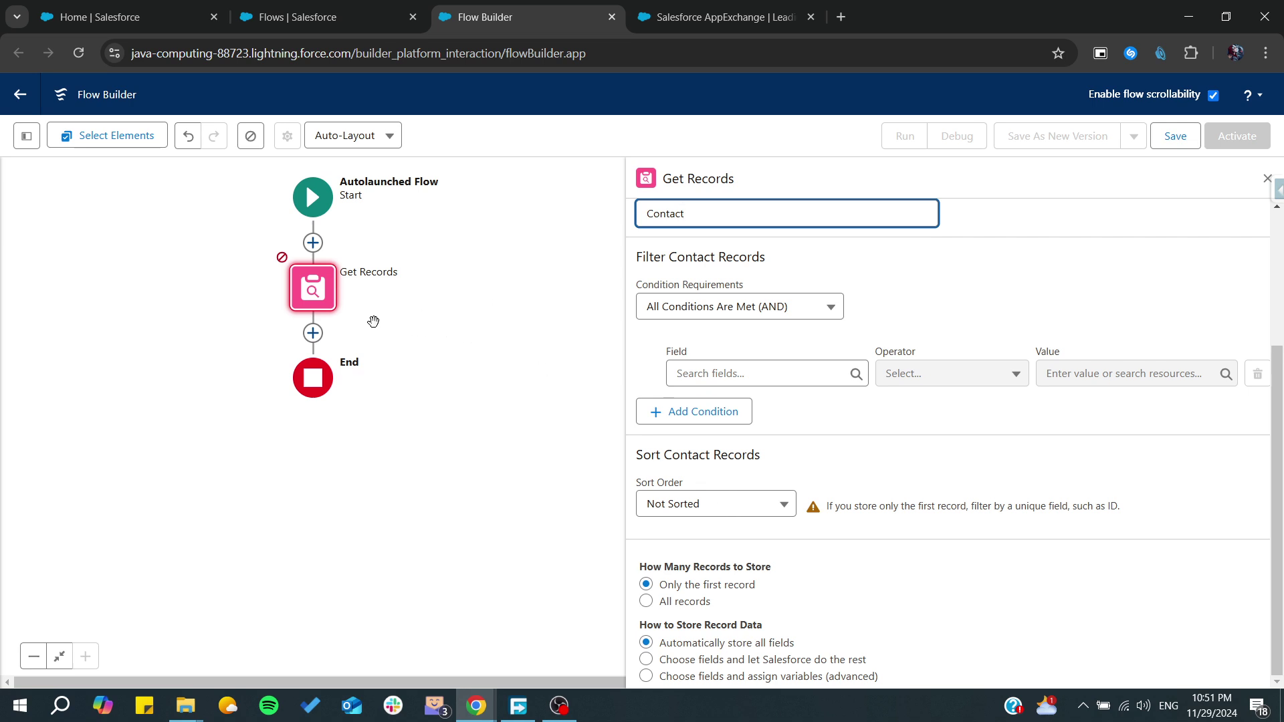
- Add a Send Email action between the Get Records element and the flow's End
click(315, 336)
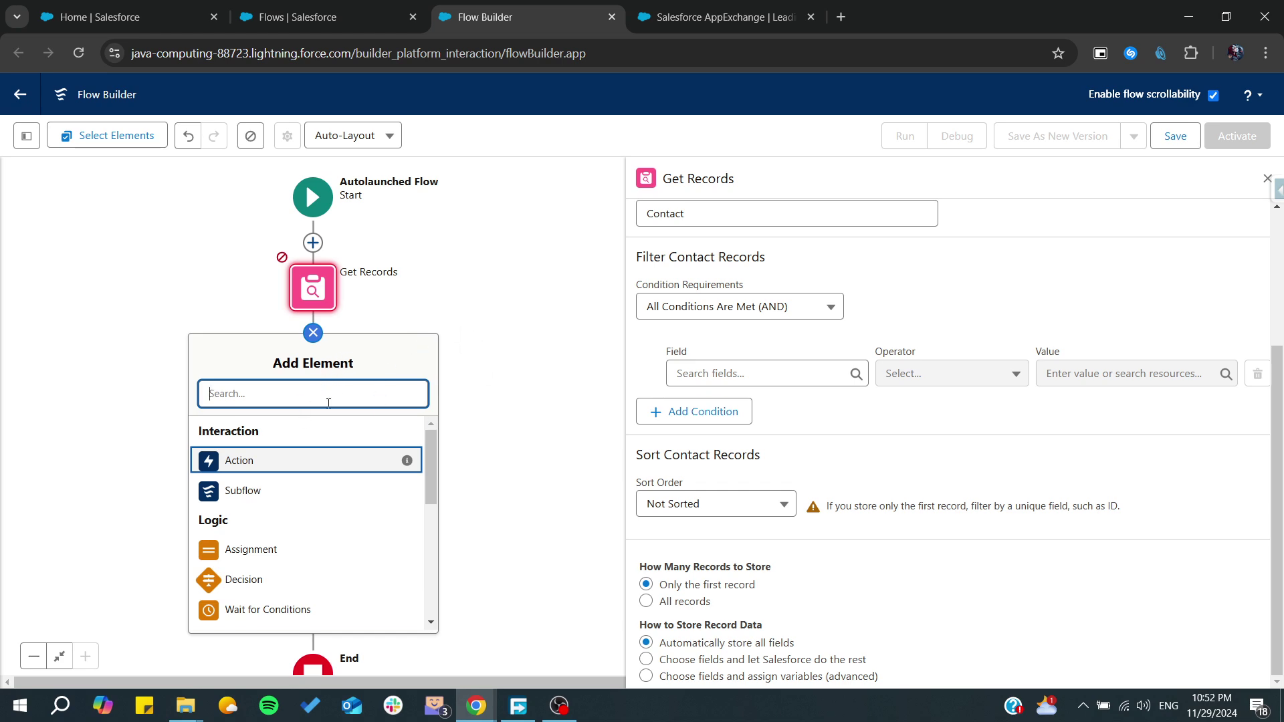
text(sen)
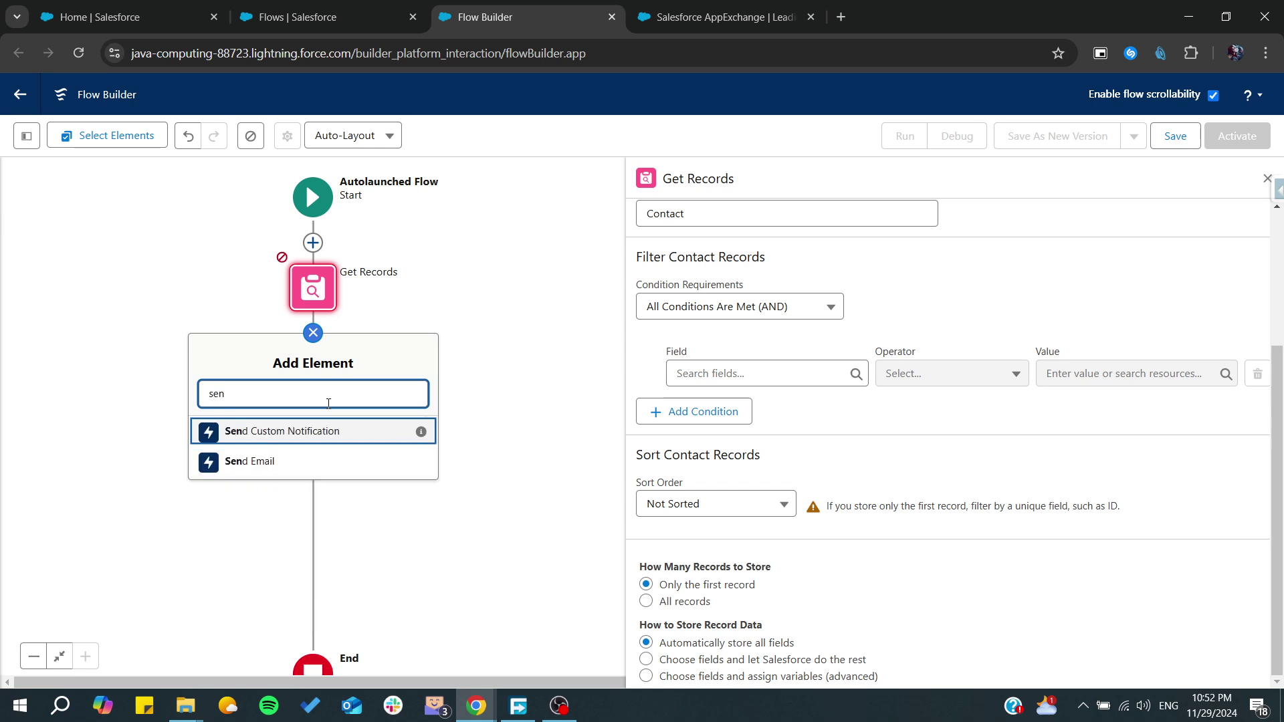
click(242, 462)
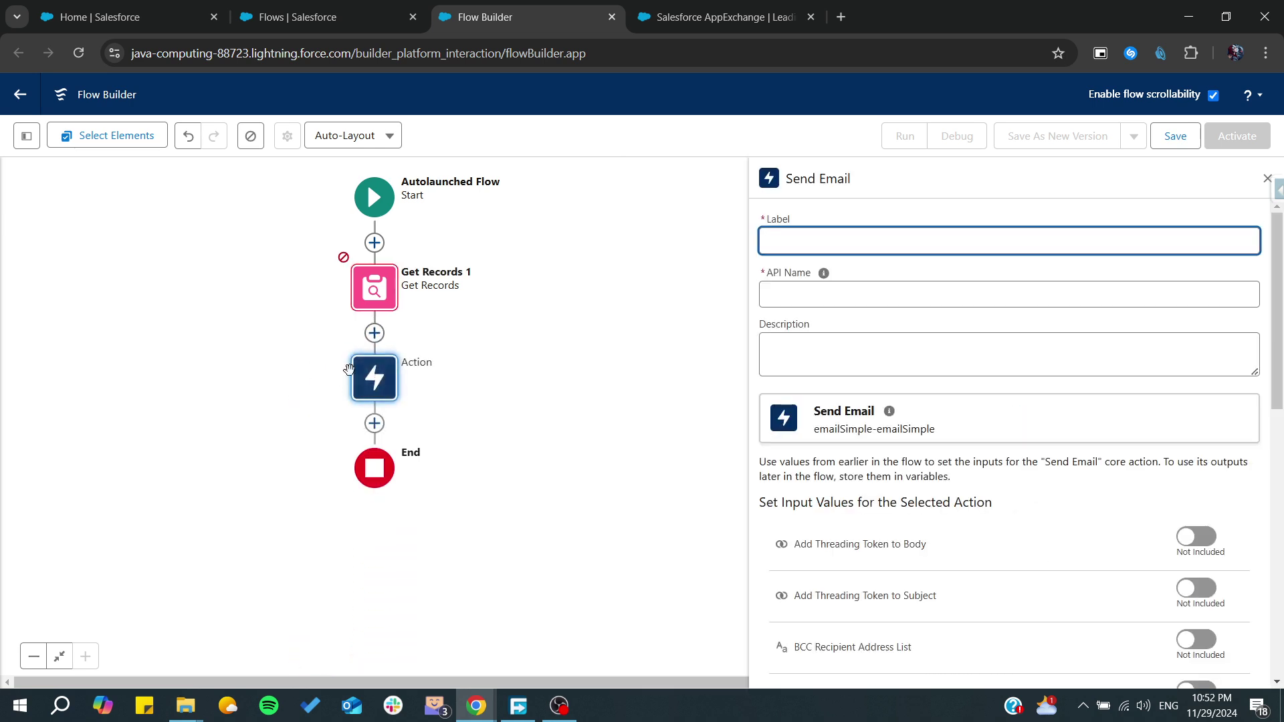
- Include the Body input in the Send Email action, leaving its value empty
scroll(838, 432, down, 5)
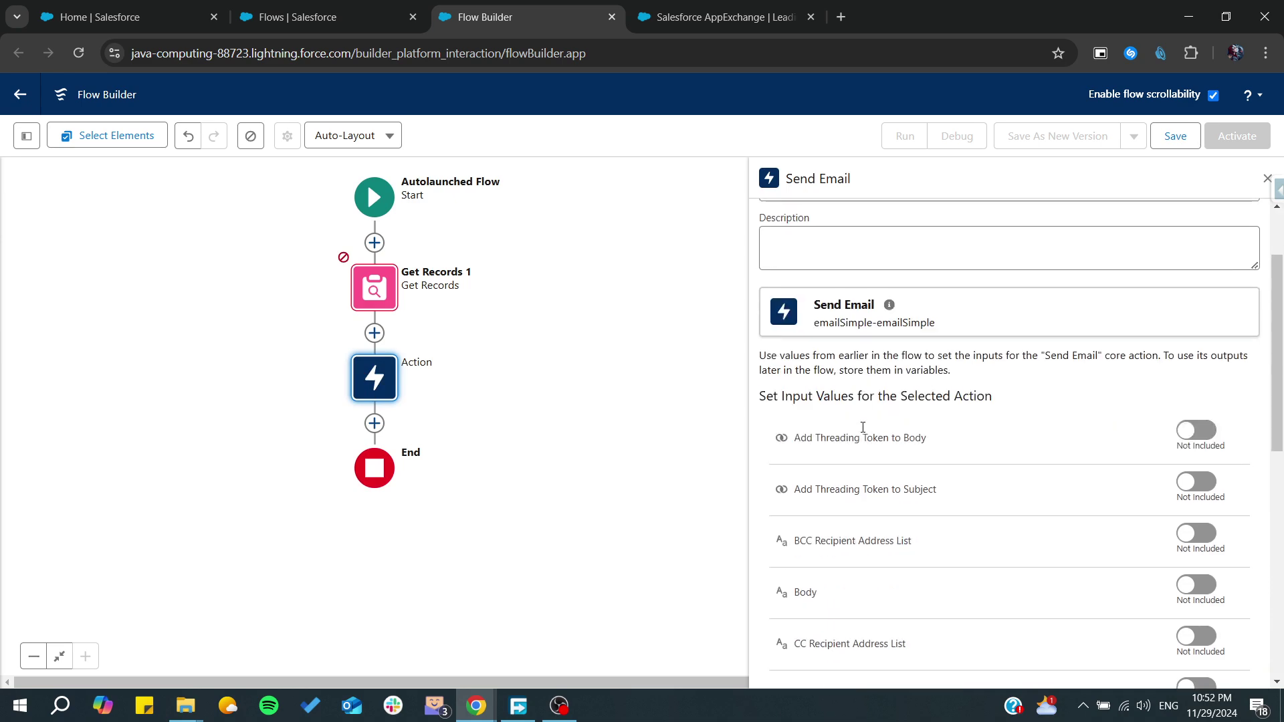
click(1196, 366)
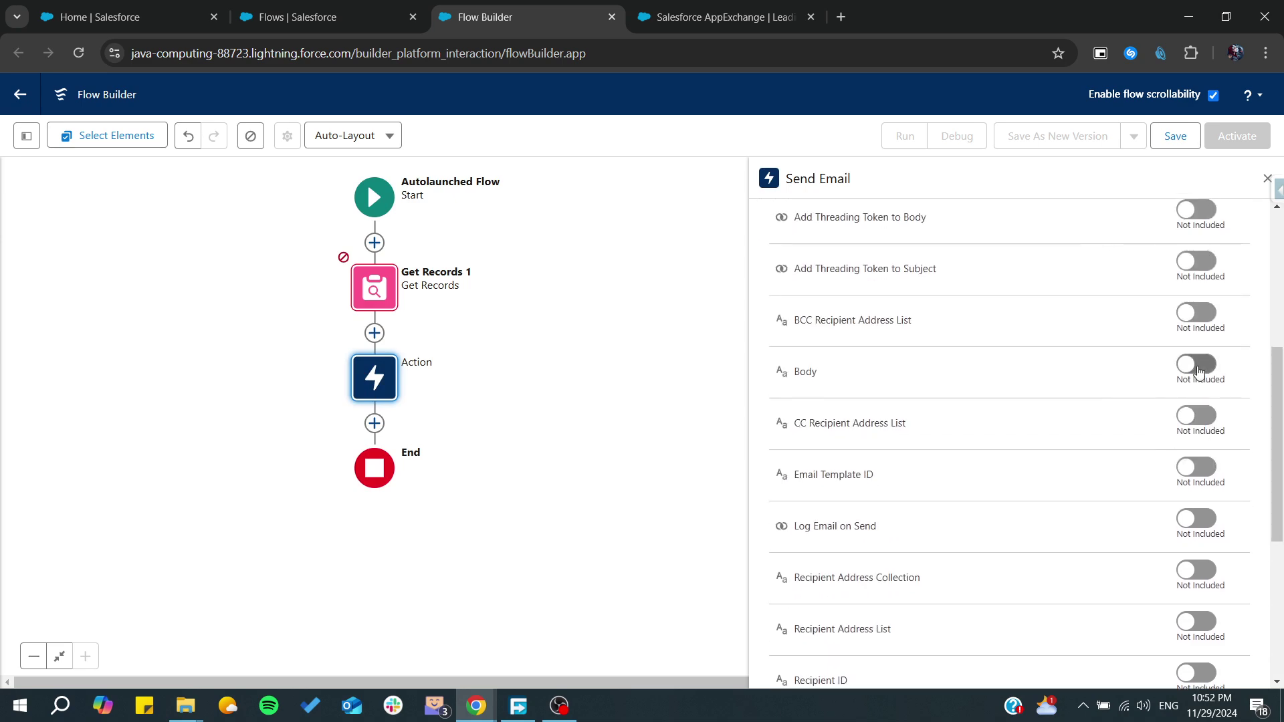
click(847, 388)
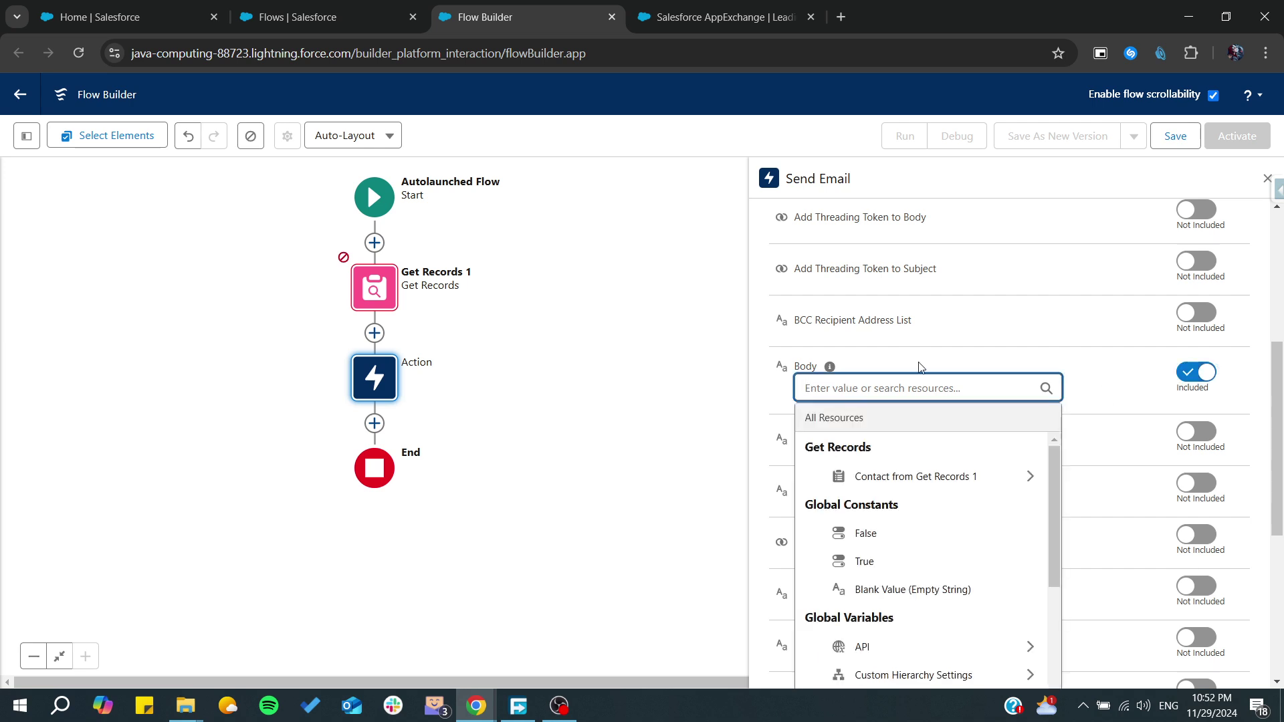
click(972, 359)
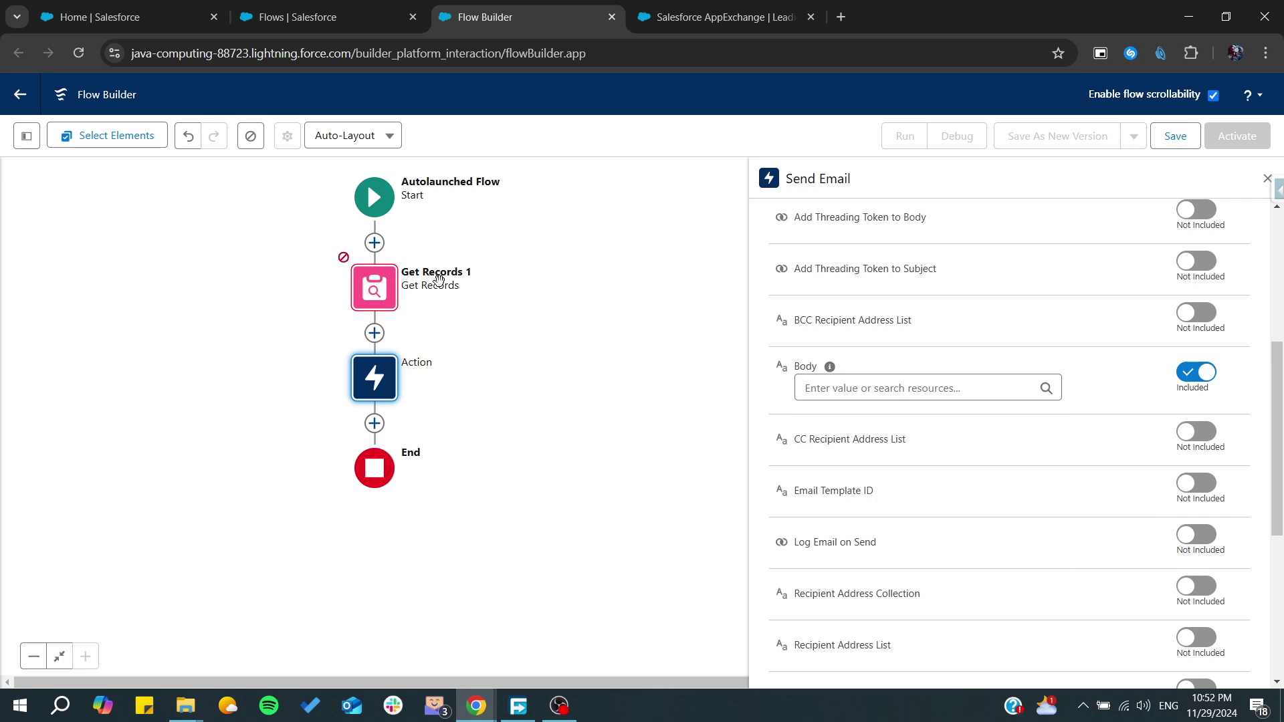
click(376, 289)
click(401, 281)
drag(520, 305, 585, 395)
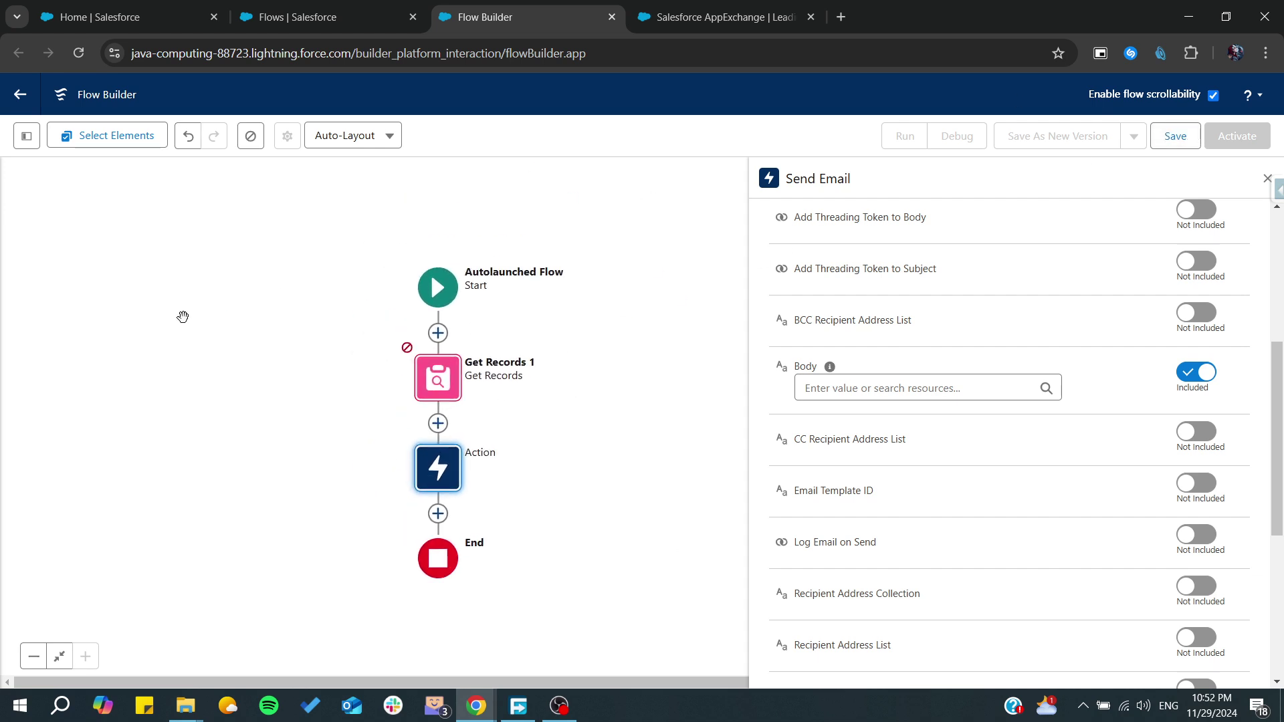